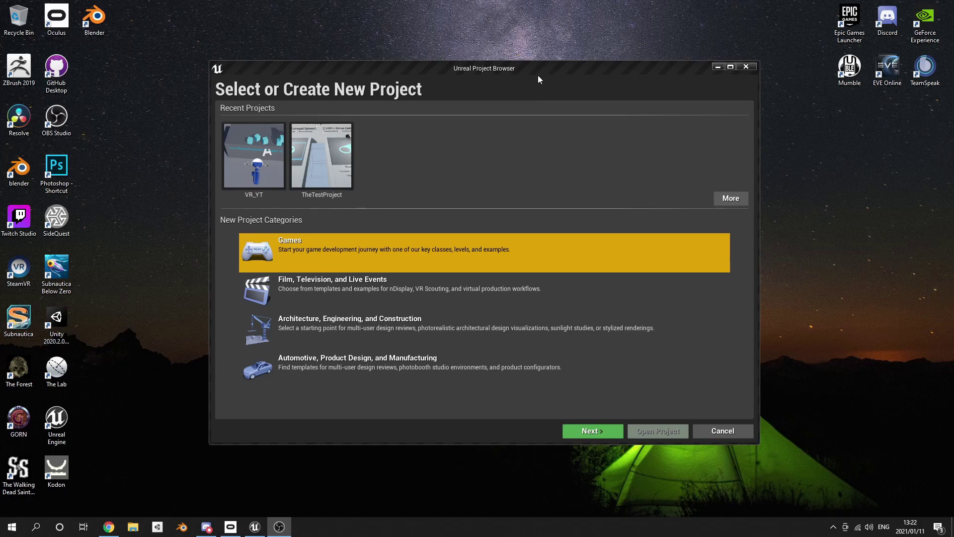
Step: Choose the Games category's Virtual Reality template in the project browser
{"action": "left_click_drag", "start_coordinate": [538, 80], "coordinate": [538, 76]}
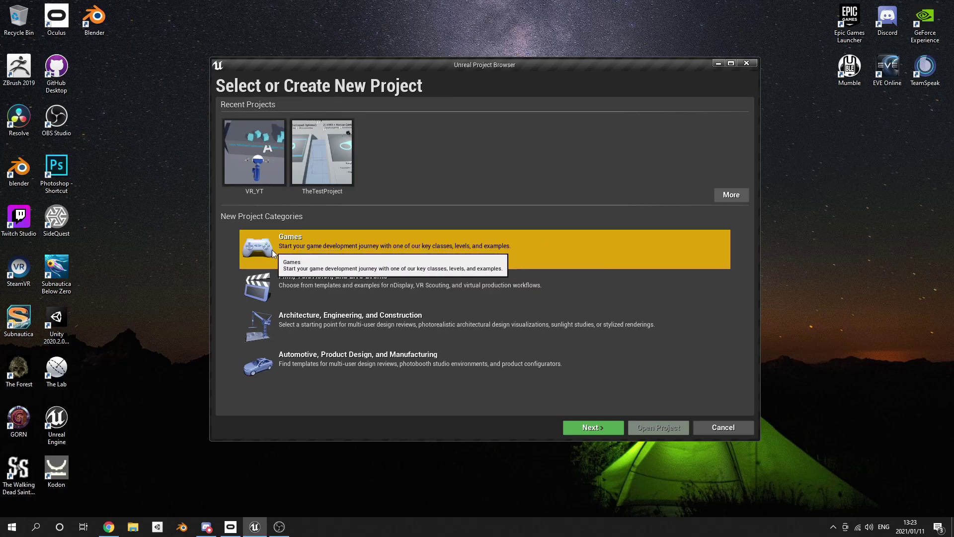
{"action": "left_click_drag", "start_coordinate": [491, 63], "coordinate": [455, 50]}
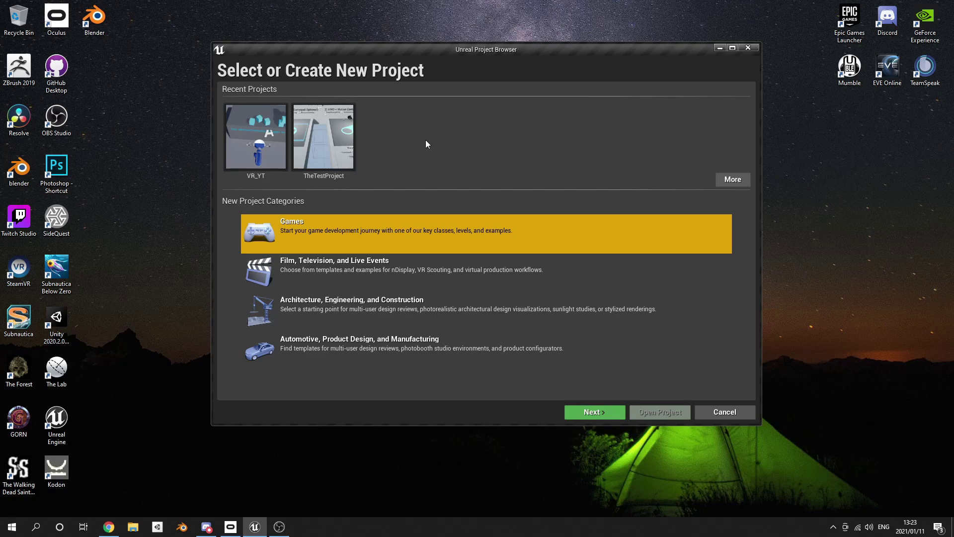
{"action": "double_click", "coordinate": [273, 226]}
{"action": "left_click", "coordinate": [431, 164]}
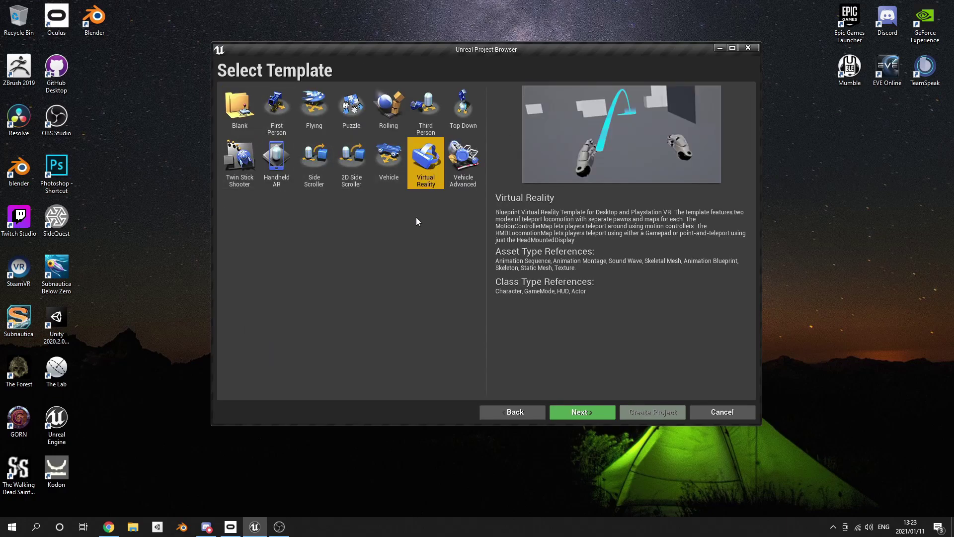
{"action": "left_click", "coordinate": [586, 412]}
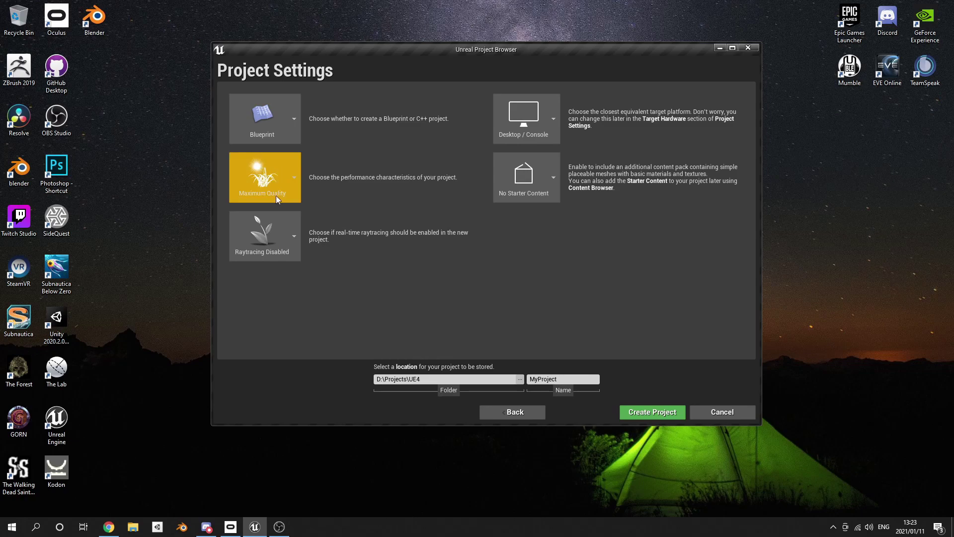
Step: Keep No Starter Content, name the project YT, and create it
{"action": "left_click", "coordinate": [530, 176]}
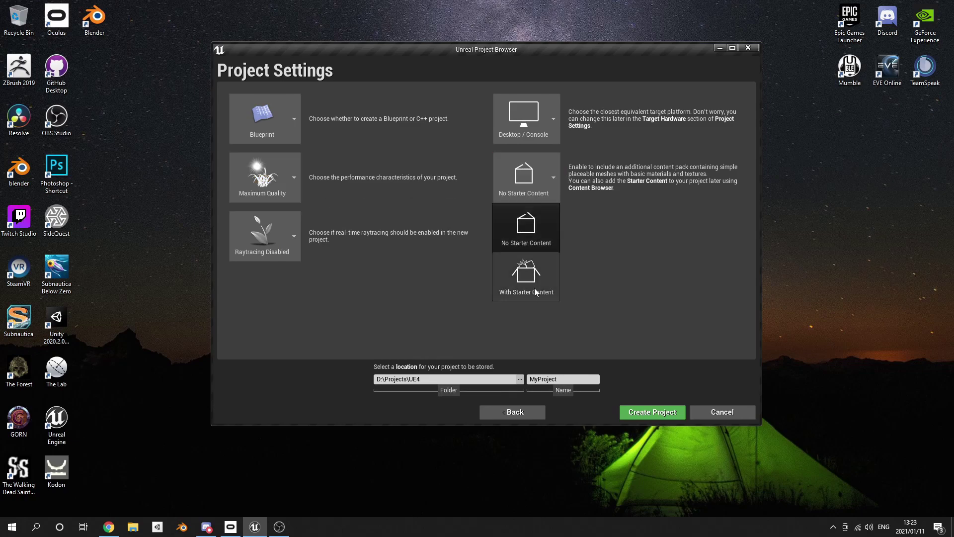
{"action": "left_click", "coordinate": [604, 281]}
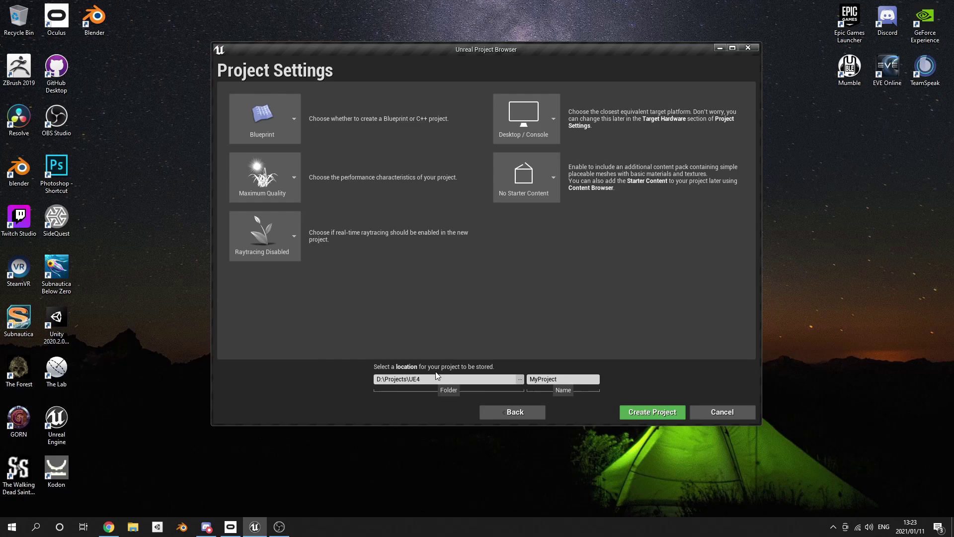
{"action": "left_click", "coordinate": [571, 379]}
{"action": "type", "text": "YT"}
{"action": "left_click", "coordinate": [649, 413]}
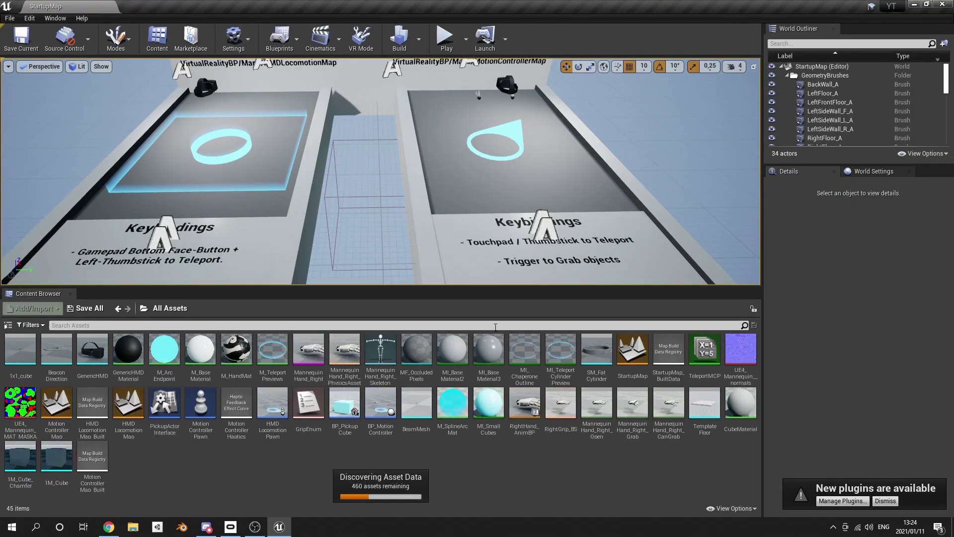
Step: Dismiss the new-plugins notice and frame the VR Template wall and pads in the viewport
{"action": "left_click", "coordinate": [885, 500]}
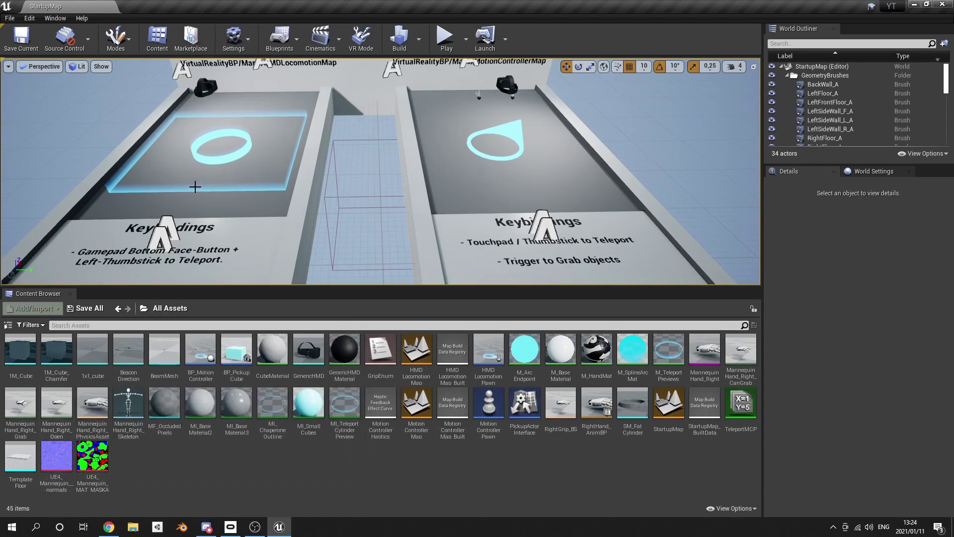
{"action": "right_click_drag", "start_coordinate": [327, 188], "coordinate": [260, 146]}
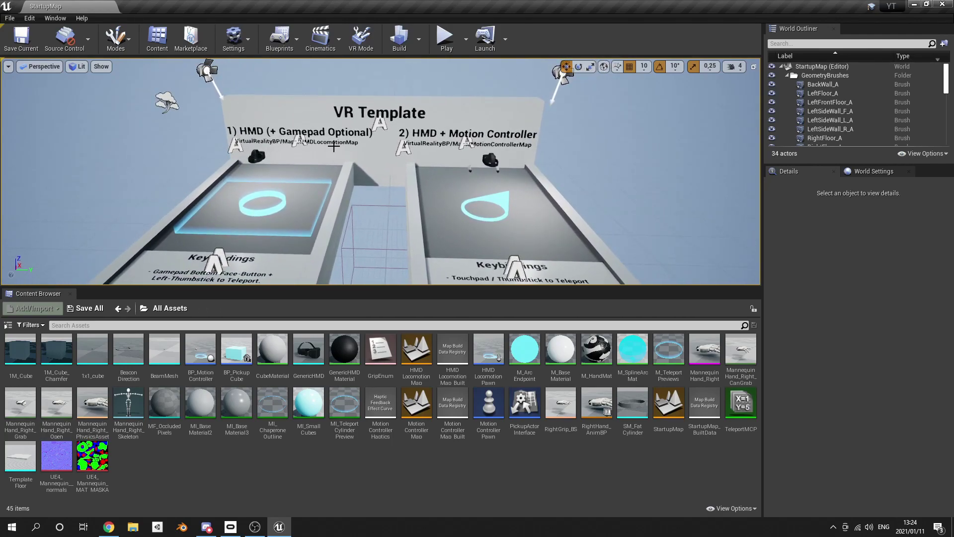
{"action": "right_click_drag", "start_coordinate": [373, 203], "coordinate": [373, 201]}
{"action": "left_click", "coordinate": [445, 37]}
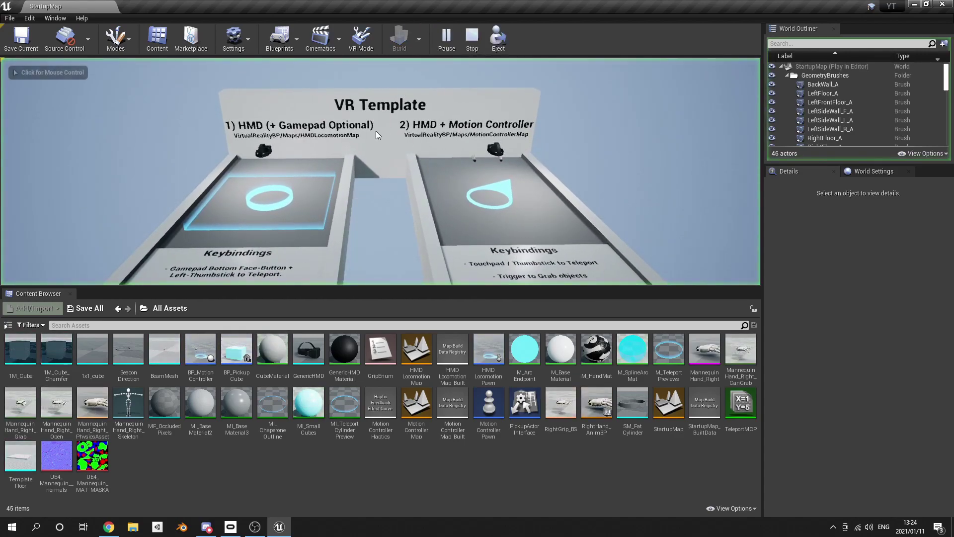
{"action": "left_click", "coordinate": [352, 124]}
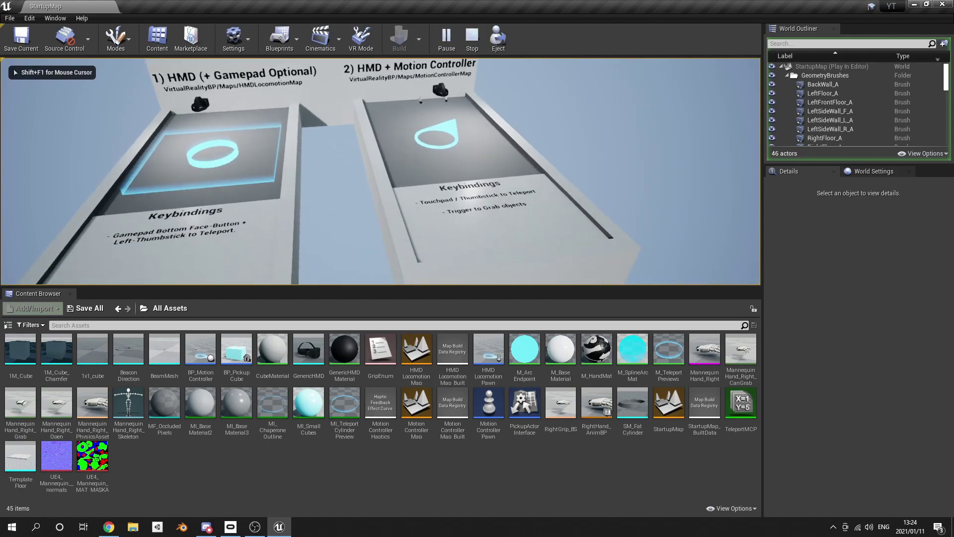
{"action": "key", "text": "w"}
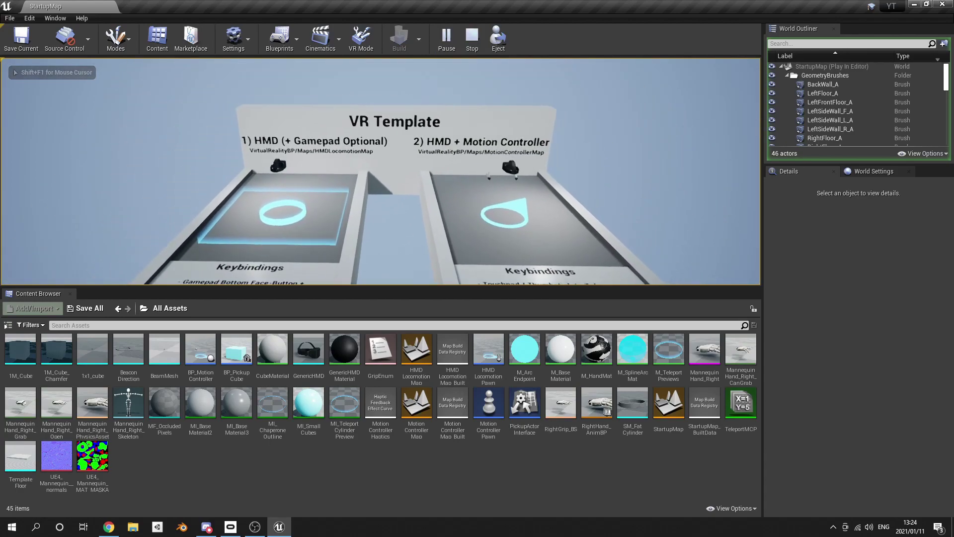
{"action": "key", "text": "s"}
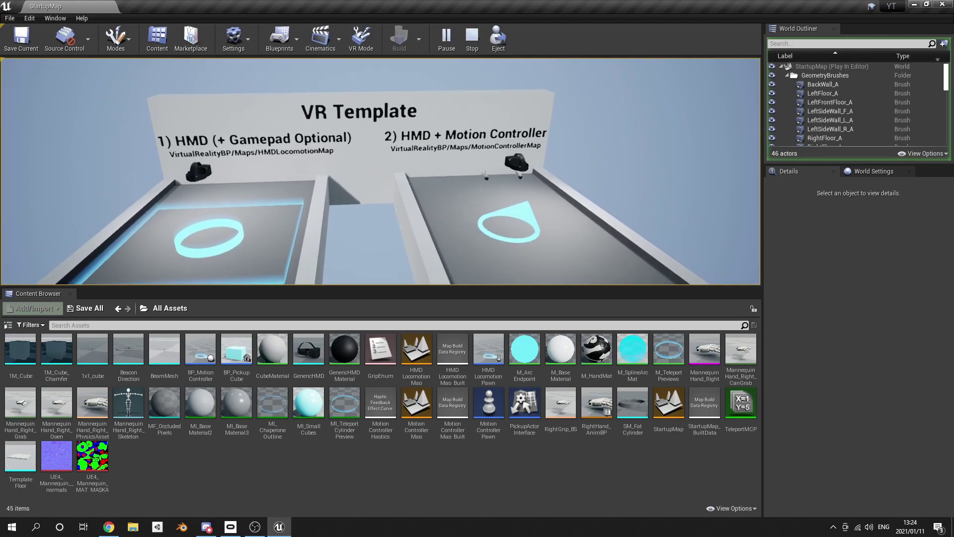
{"action": "key", "text": "s"}
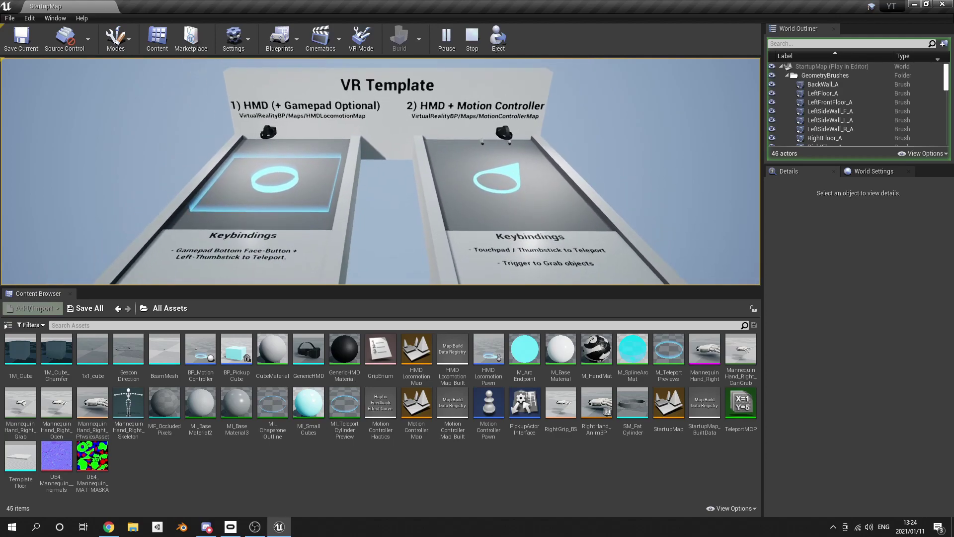
{"action": "key", "text": "Escape"}
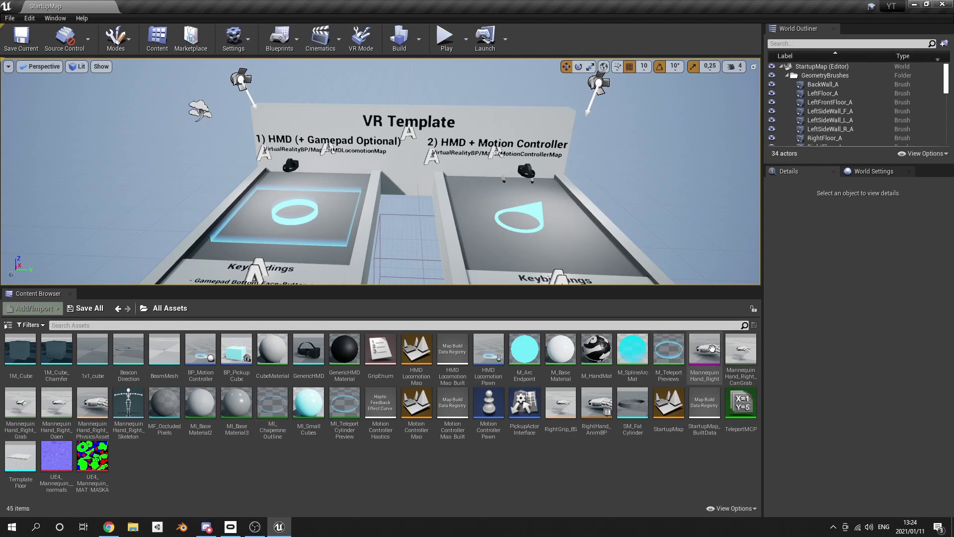
Step: Step back to the root Content folder and All Assets view, then reveal the sources folder tree
{"action": "mouse_move", "coordinate": [139, 352]}
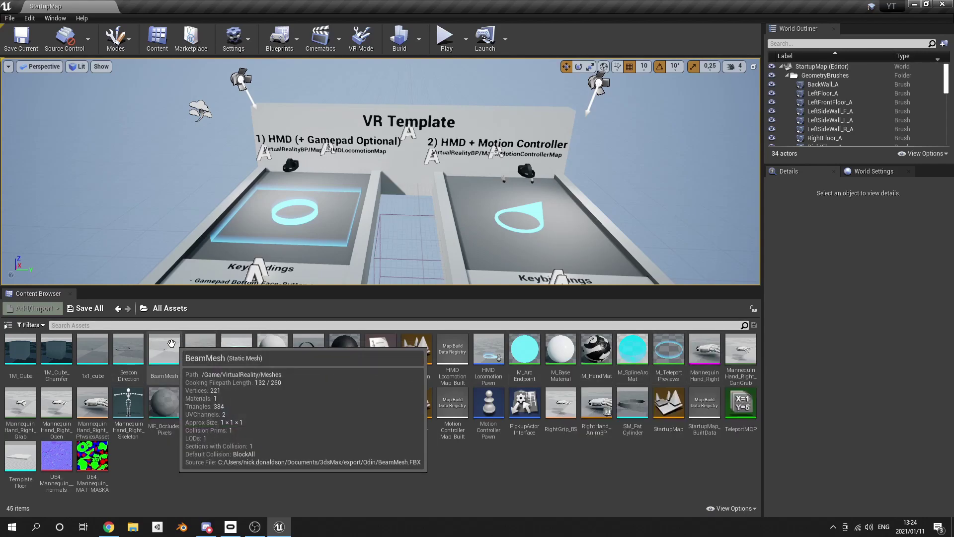
{"action": "left_click", "coordinate": [119, 308]}
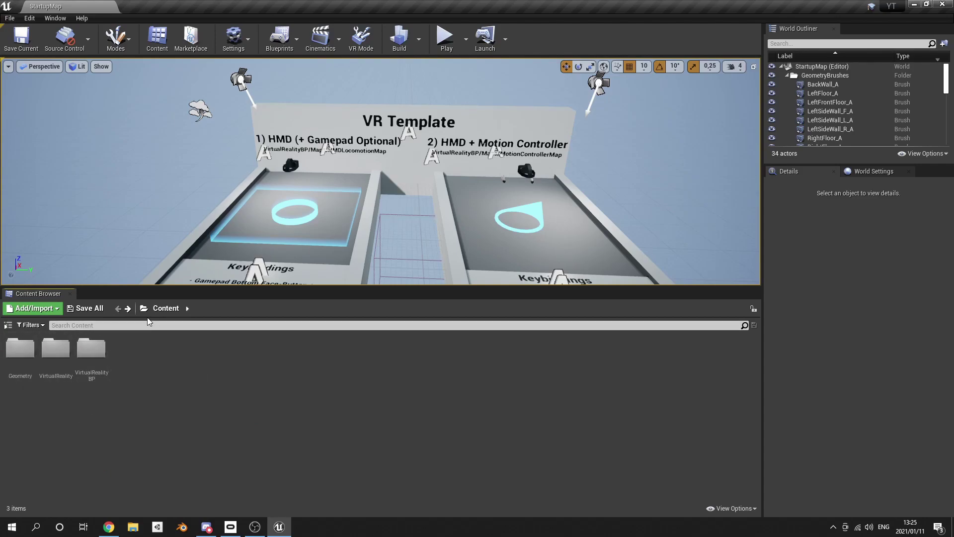
{"action": "left_click", "coordinate": [128, 308]}
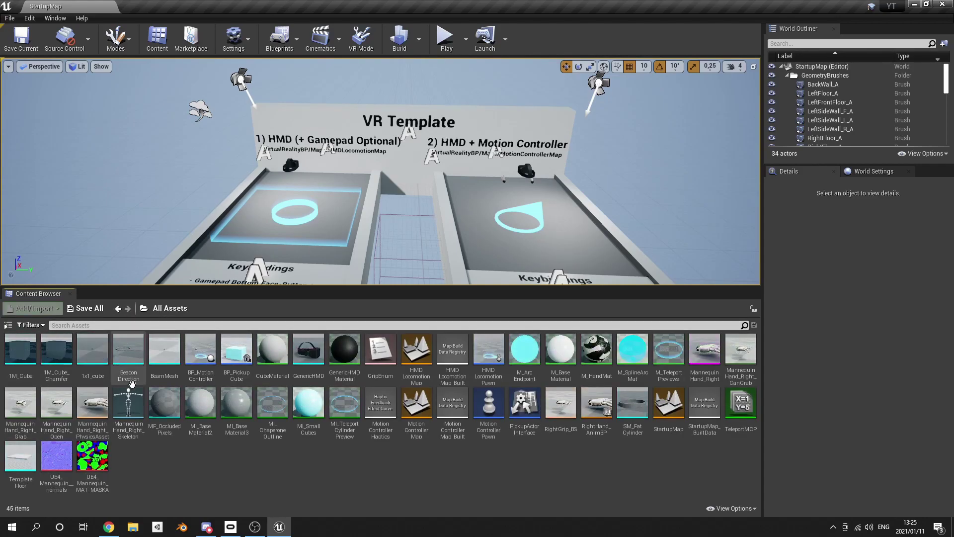
{"action": "left_click", "coordinate": [7, 326]}
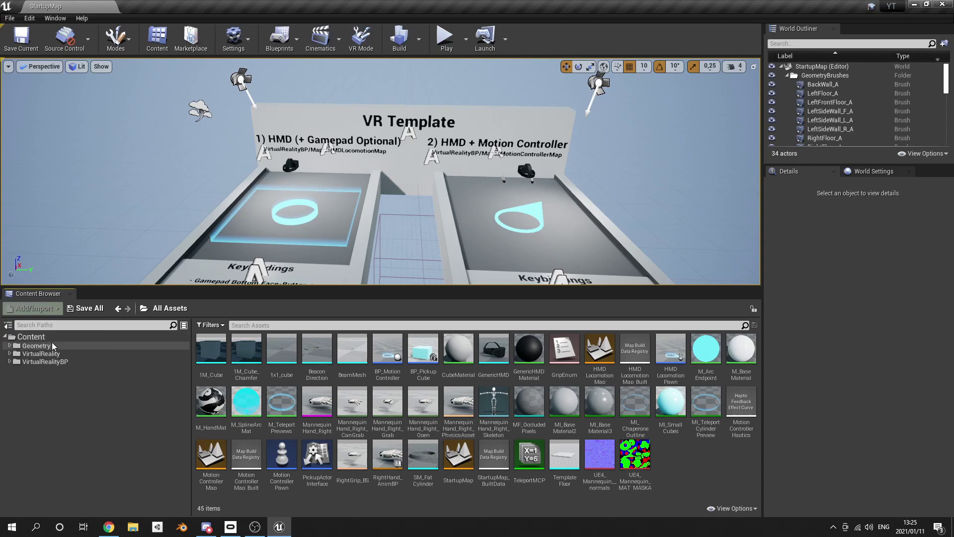
Step: Hide the sources panel and browse the VirtualRealityBP and Geometry > Meshes folders
{"action": "left_click", "coordinate": [54, 339]}
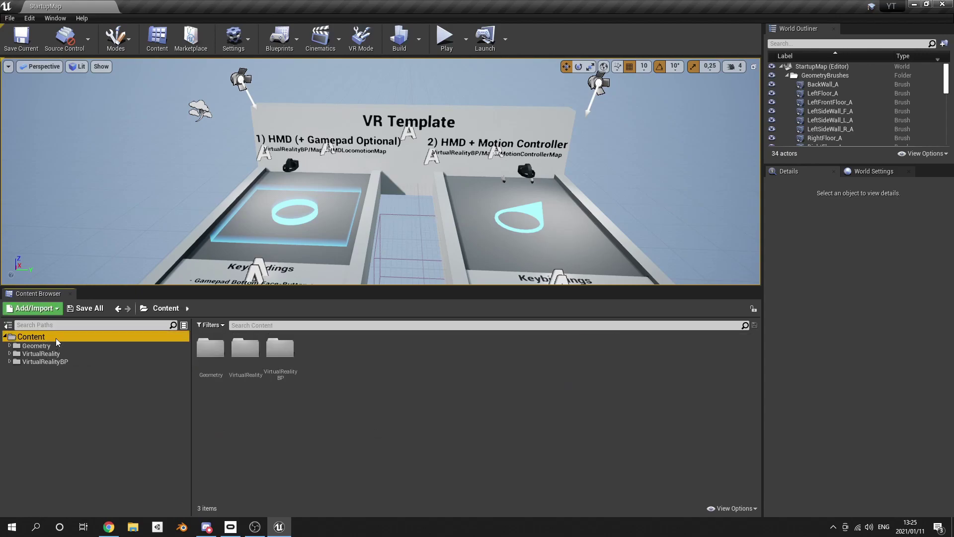
{"action": "left_click", "coordinate": [8, 325]}
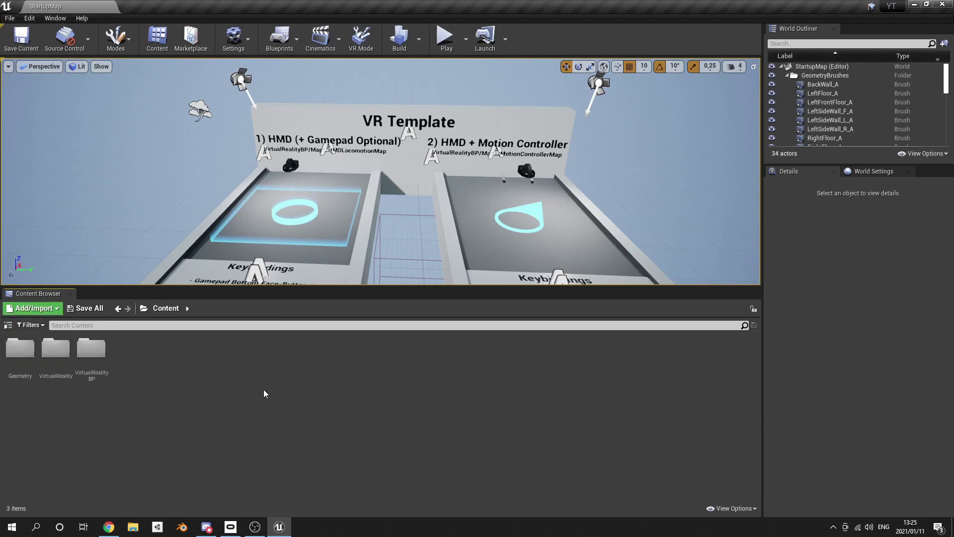
{"action": "double_click", "coordinate": [92, 346]}
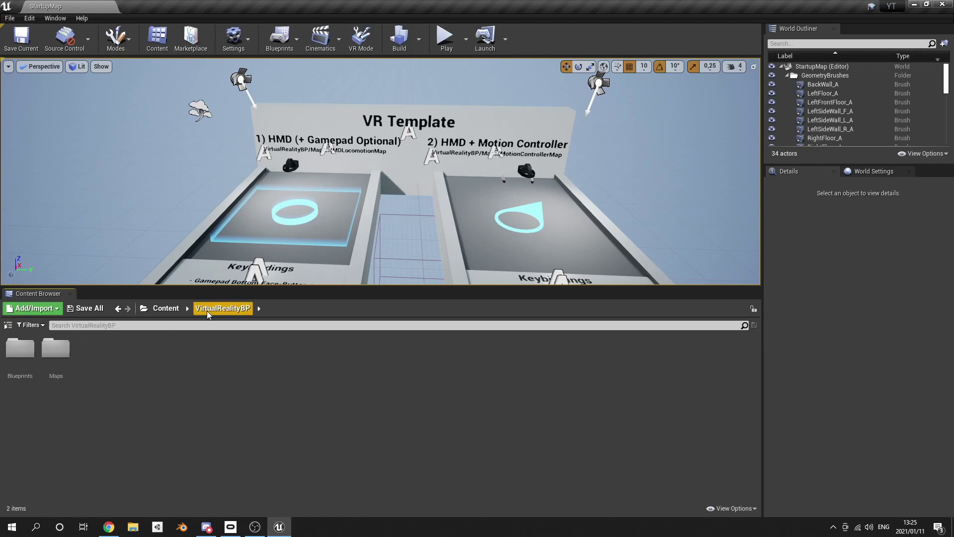
{"action": "left_click", "coordinate": [171, 310]}
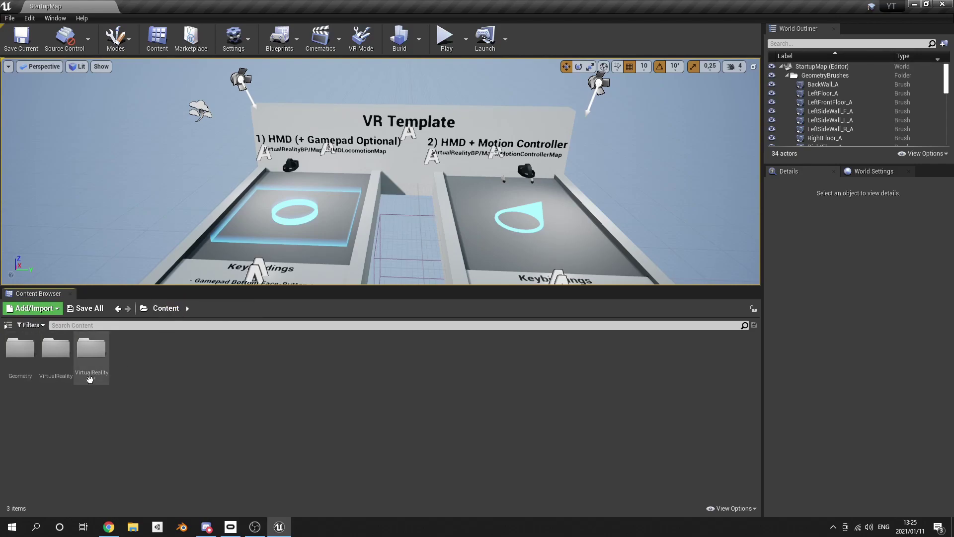
{"action": "double_click", "coordinate": [20, 350]}
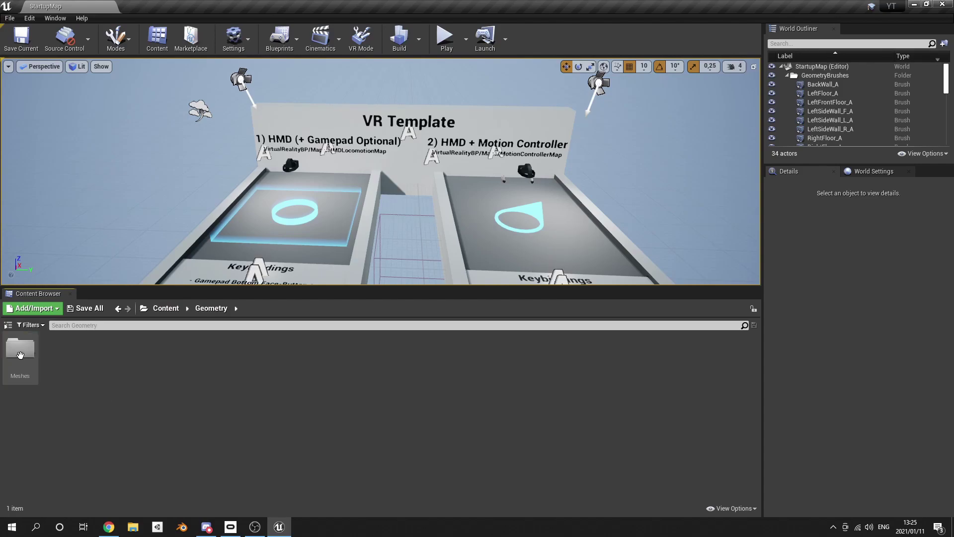
{"action": "double_click", "coordinate": [20, 352]}
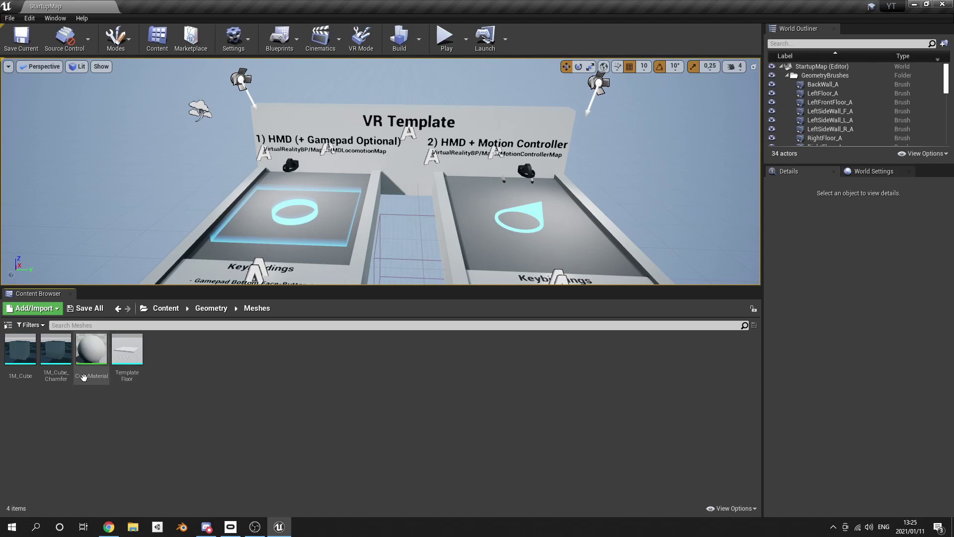
{"action": "left_click", "coordinate": [167, 309]}
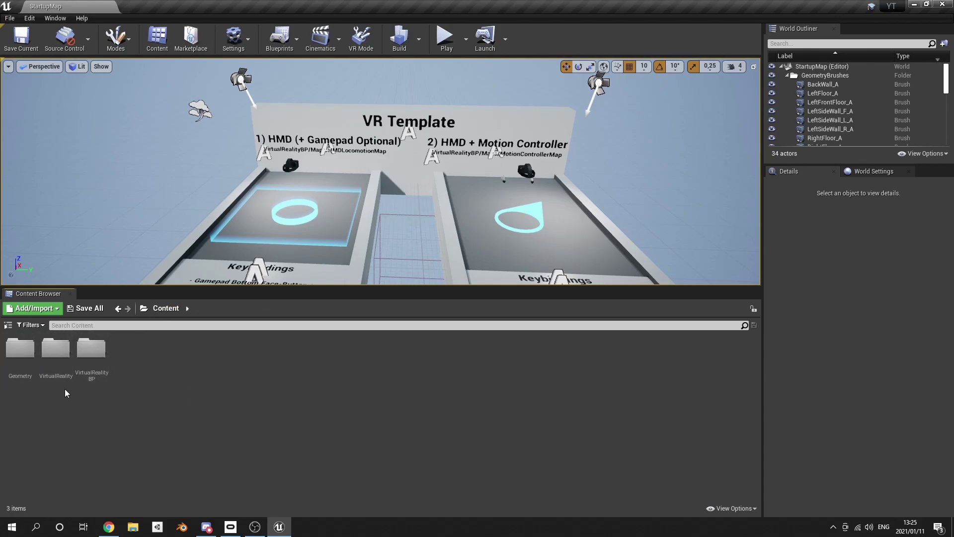
Step: Open VirtualReality > Meshes, then return to the VirtualReality folder
{"action": "double_click", "coordinate": [56, 351]}
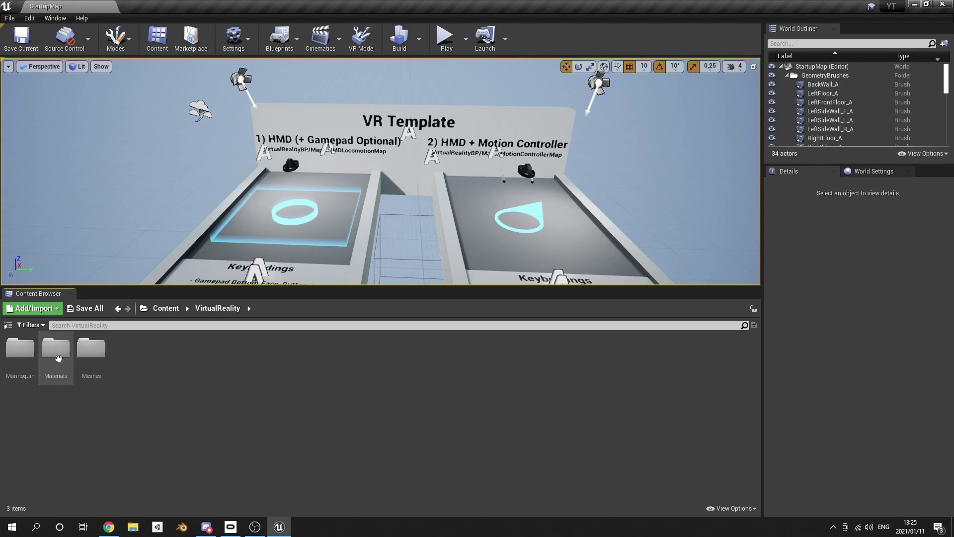
{"action": "double_click", "coordinate": [87, 353]}
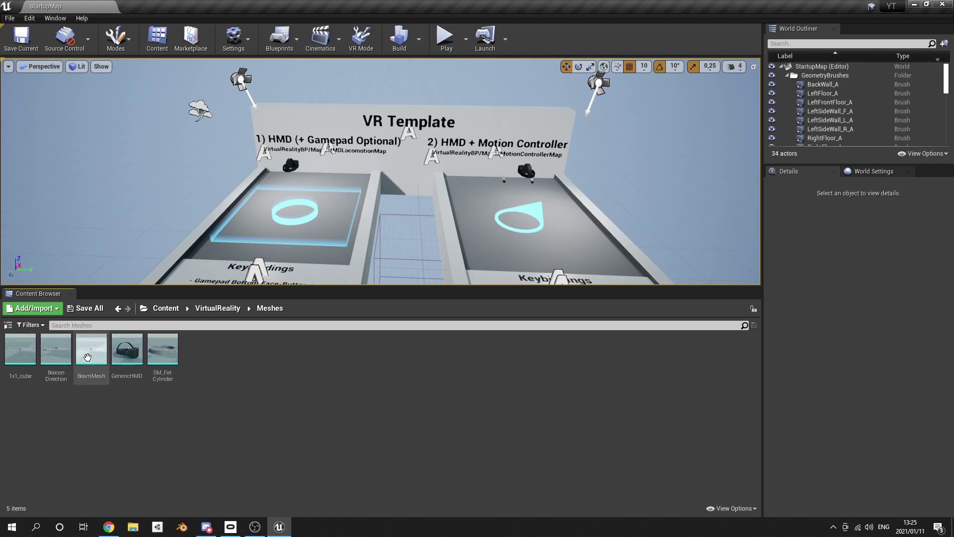
{"action": "mouse_move", "coordinate": [174, 382]}
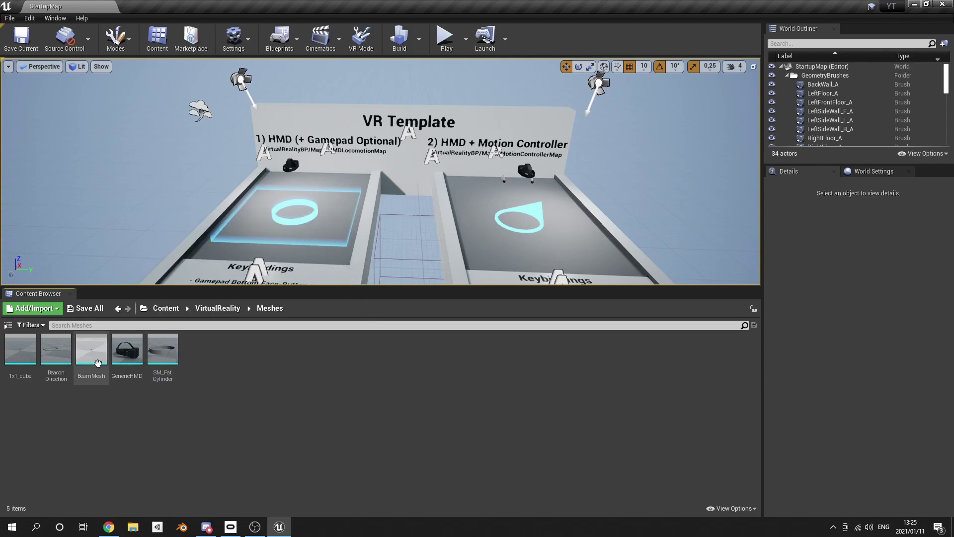
{"action": "mouse_move", "coordinate": [130, 353]}
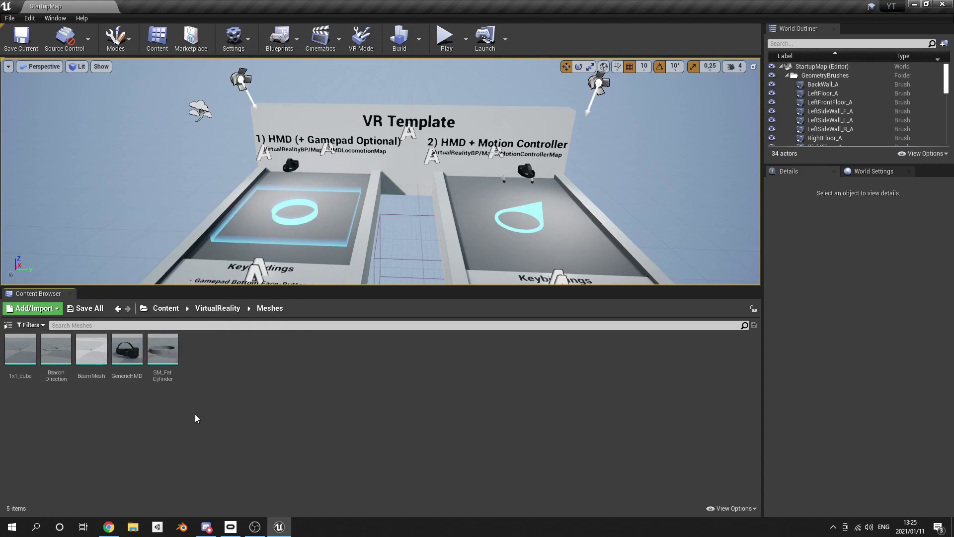
{"action": "left_click", "coordinate": [217, 308]}
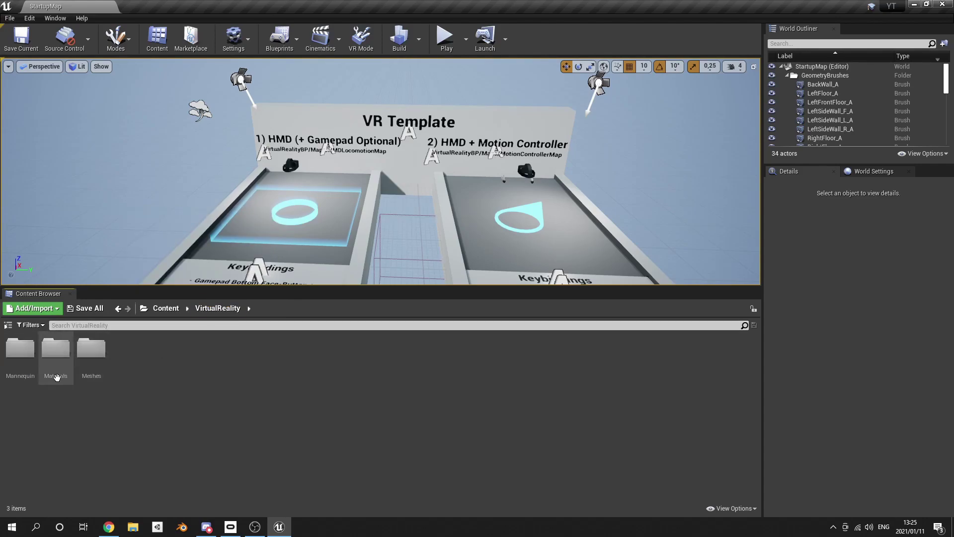
Step: Browse the Mannequin folders: Character, Mesh, Textures, Materials and Animations
{"action": "double_click", "coordinate": [27, 353]}
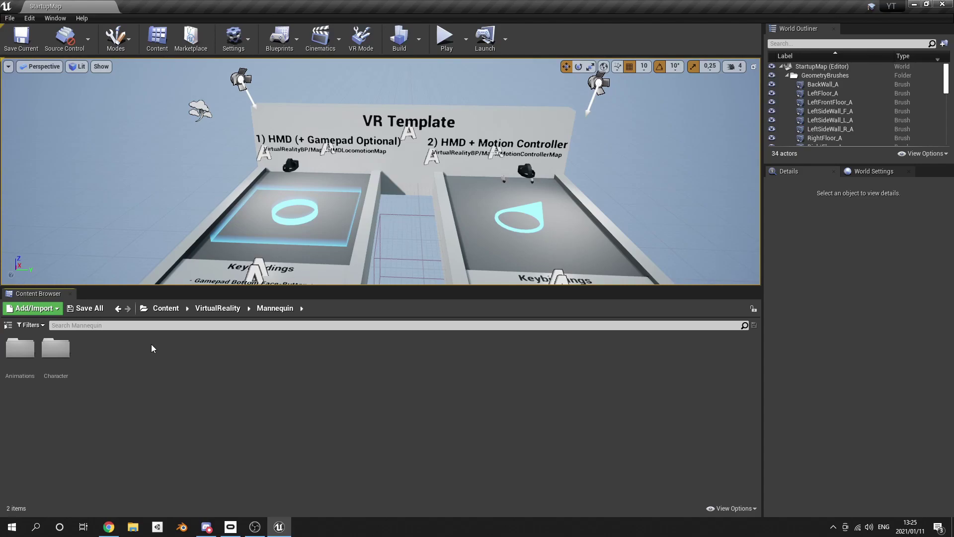
{"action": "double_click", "coordinate": [63, 366]}
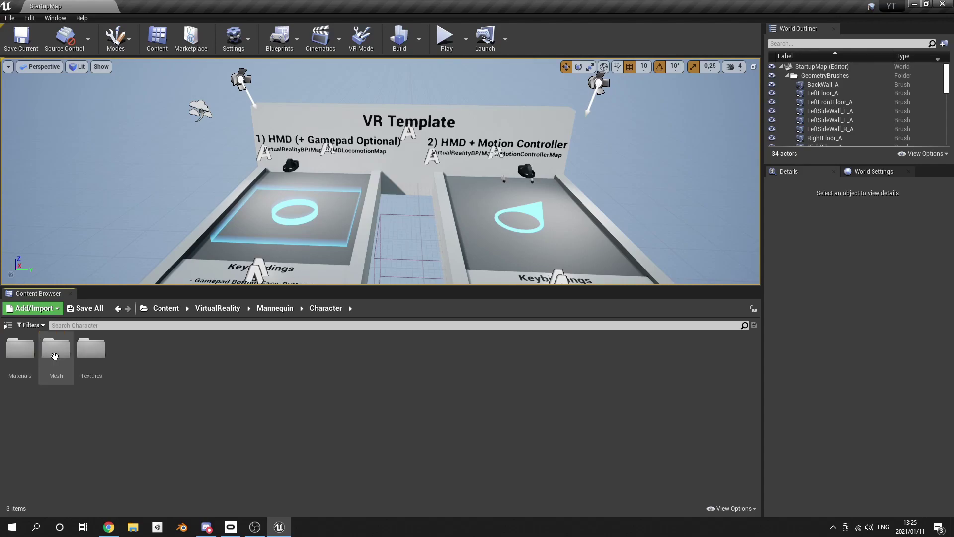
{"action": "double_click", "coordinate": [64, 367]}
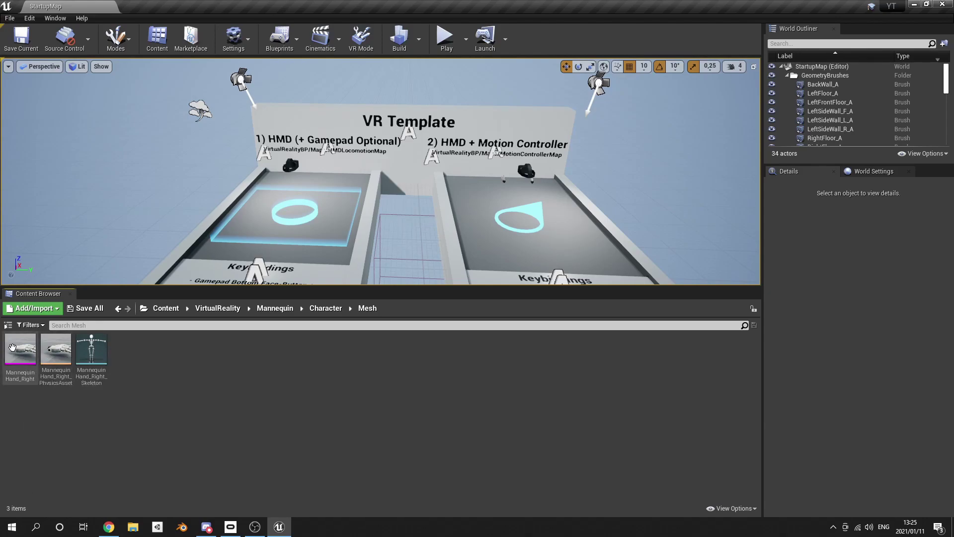
{"action": "left_click", "coordinate": [326, 308]}
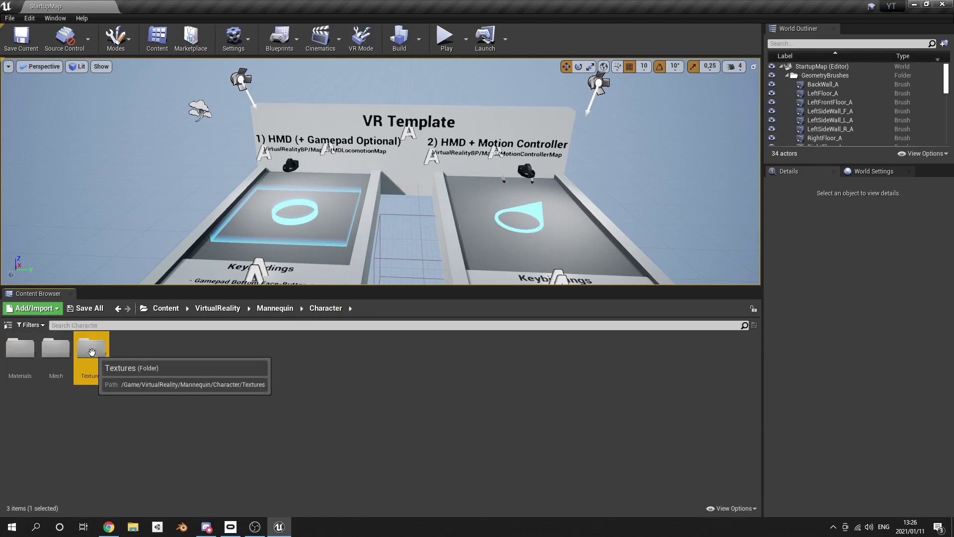
{"action": "double_click", "coordinate": [92, 350]}
{"action": "left_click", "coordinate": [326, 308]}
{"action": "double_click", "coordinate": [20, 349]}
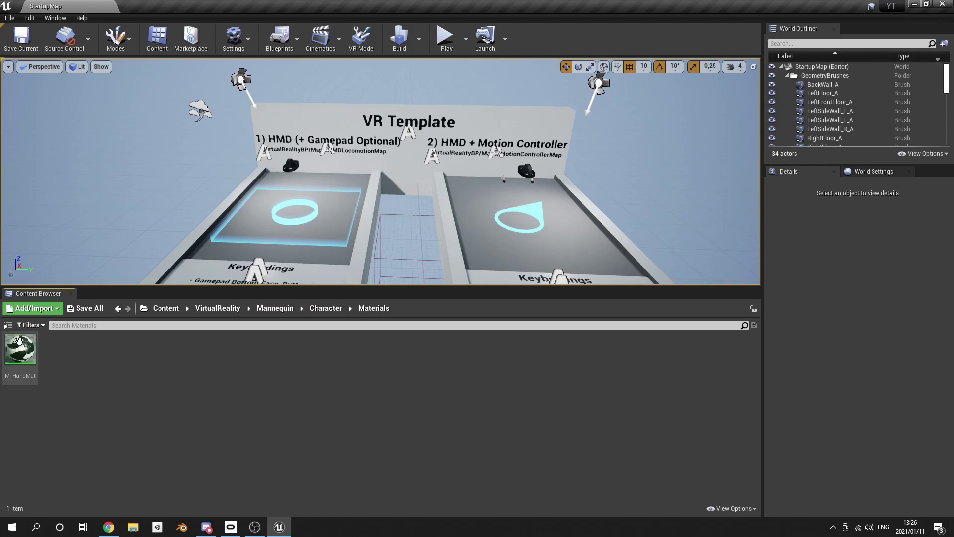
{"action": "left_click", "coordinate": [267, 308]}
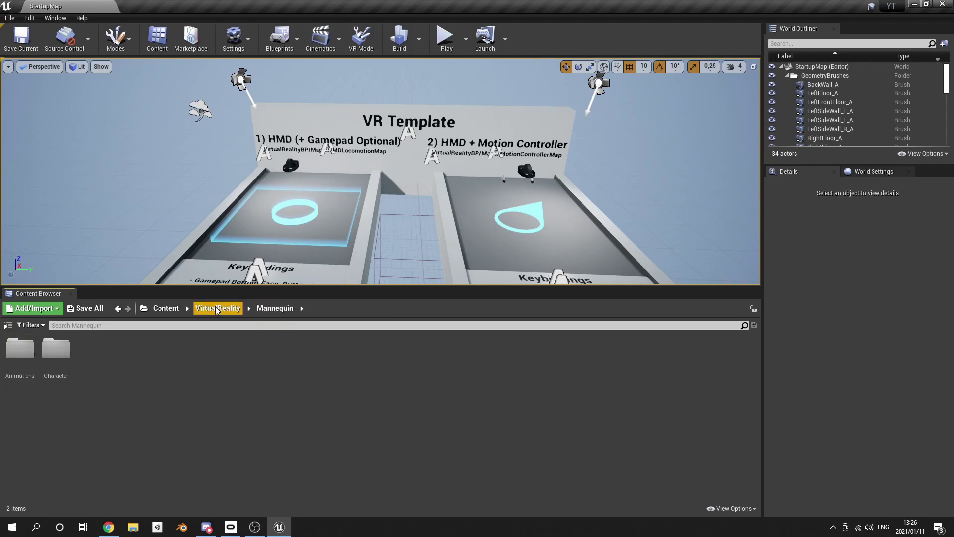
{"action": "double_click", "coordinate": [20, 350]}
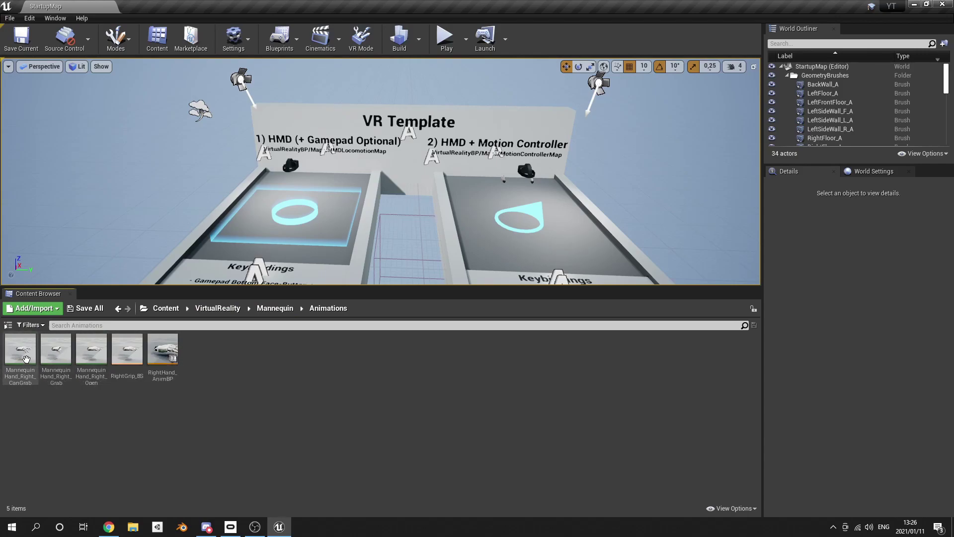
{"action": "left_click", "coordinate": [269, 309]}
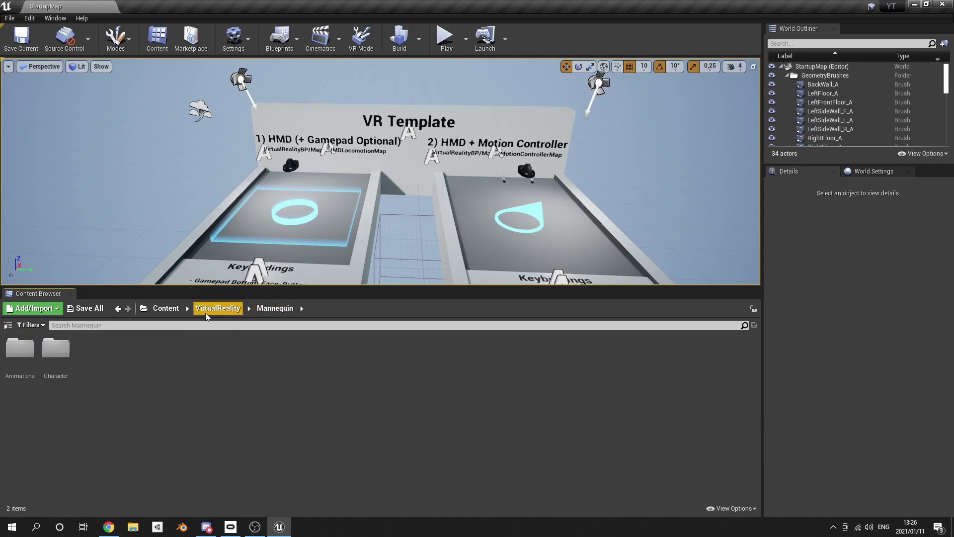
Step: Go up to Content and open VirtualRealityBP > Maps
{"action": "left_click", "coordinate": [211, 311]}
{"action": "left_click", "coordinate": [166, 309]}
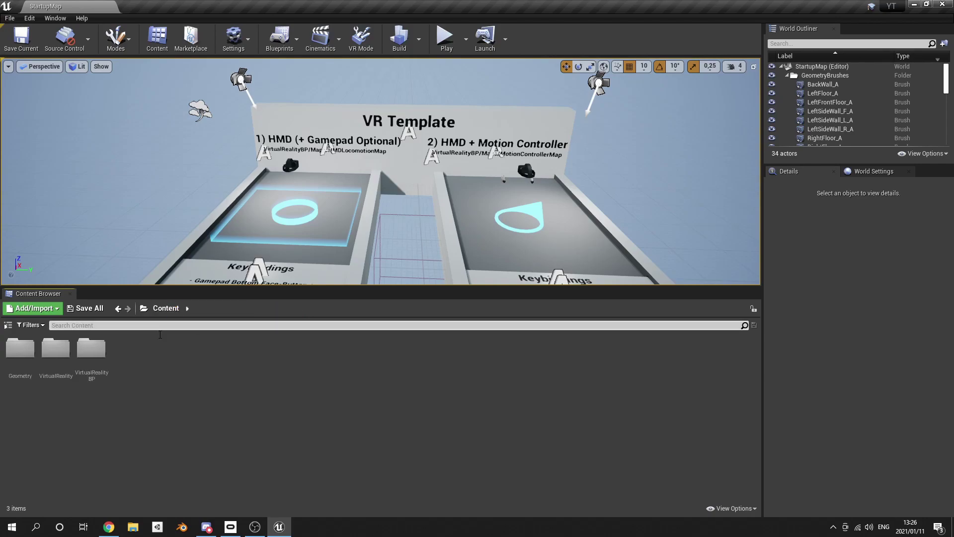
{"action": "double_click", "coordinate": [100, 356]}
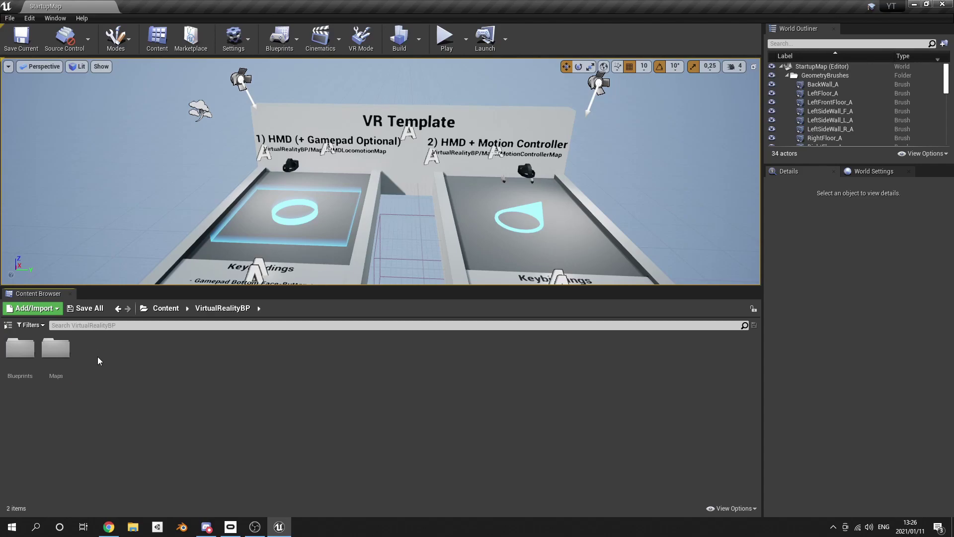
{"action": "double_click", "coordinate": [55, 350]}
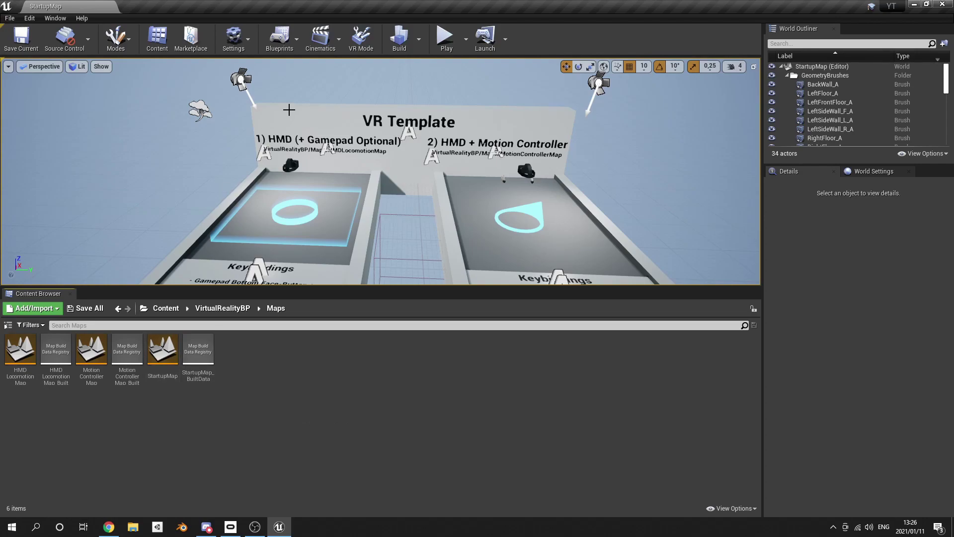
{"action": "right_click_drag", "start_coordinate": [261, 197], "coordinate": [280, 189]}
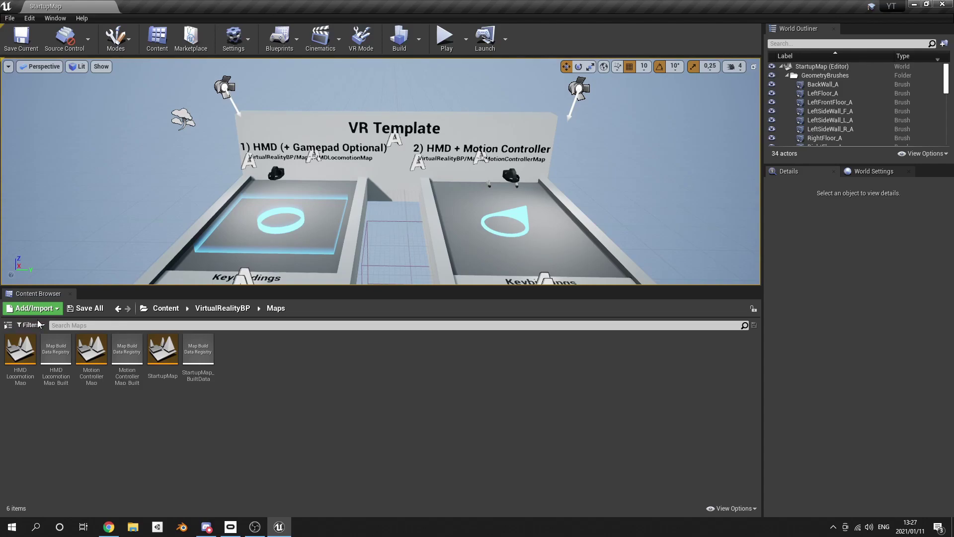
{"action": "left_click", "coordinate": [92, 353]}
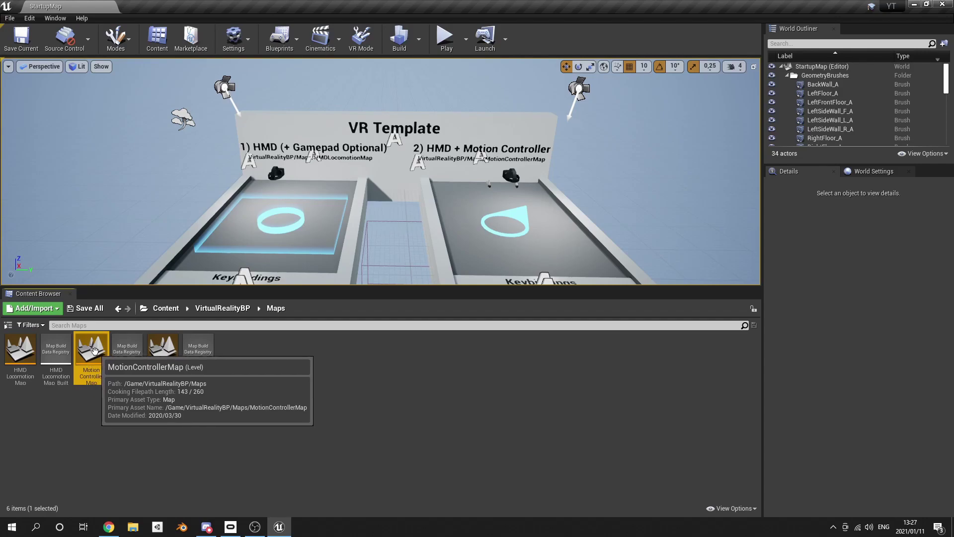
Step: Open MotionControllerMap and delete the HMDLocomotionMap and StartupMap assets
{"action": "double_click", "coordinate": [93, 350]}
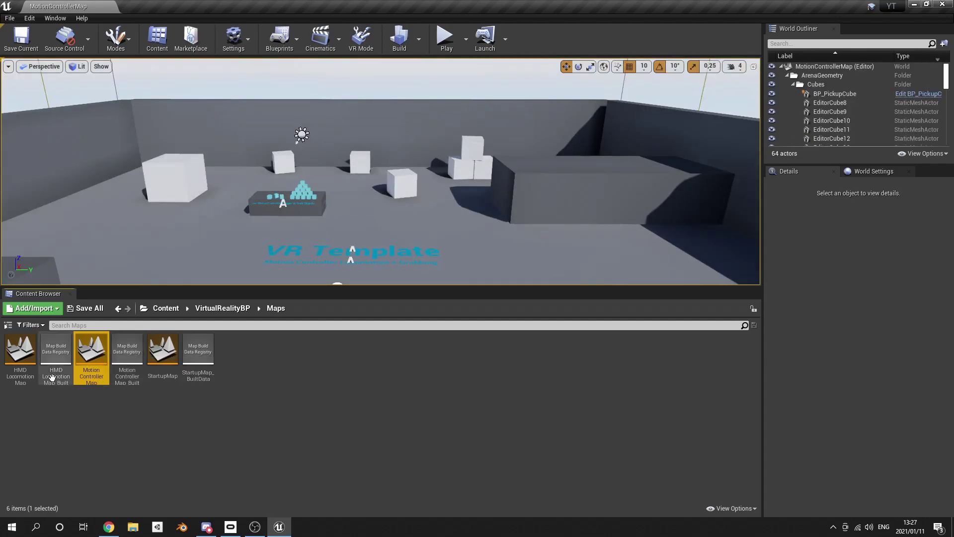
{"action": "left_click", "coordinate": [23, 379]}
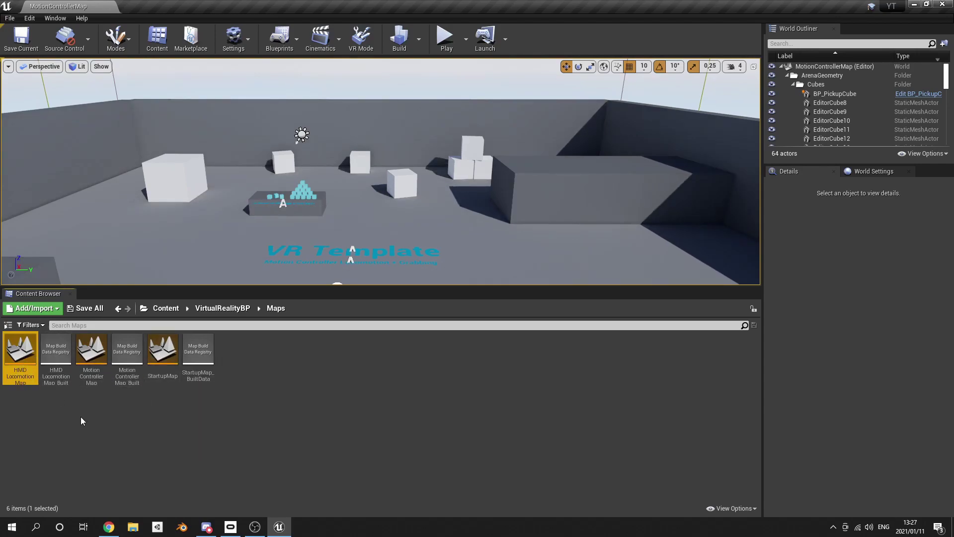
{"action": "key", "text": "Delete"}
{"action": "left_click", "coordinate": [405, 419]}
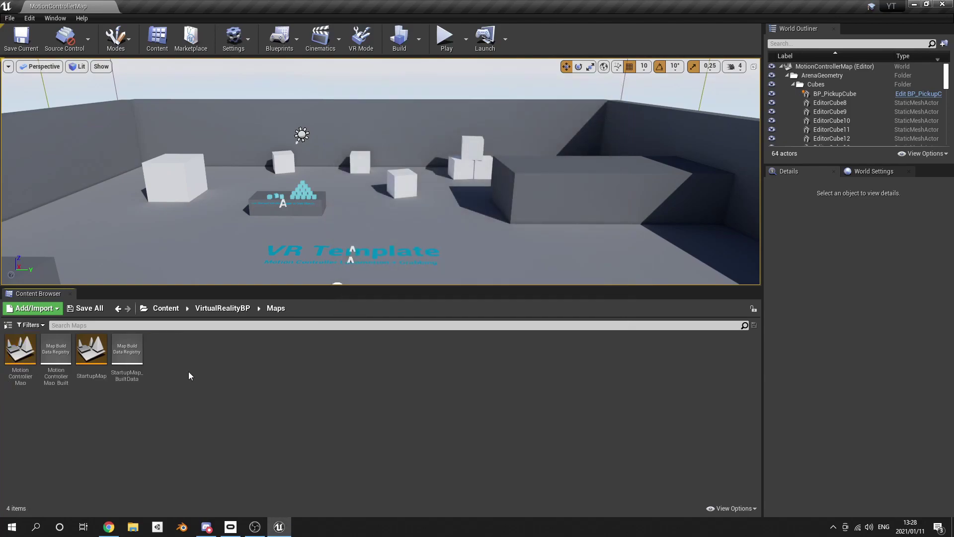
{"action": "left_click", "coordinate": [88, 349]}
{"action": "key", "text": "Delete"}
{"action": "left_click", "coordinate": [370, 422]}
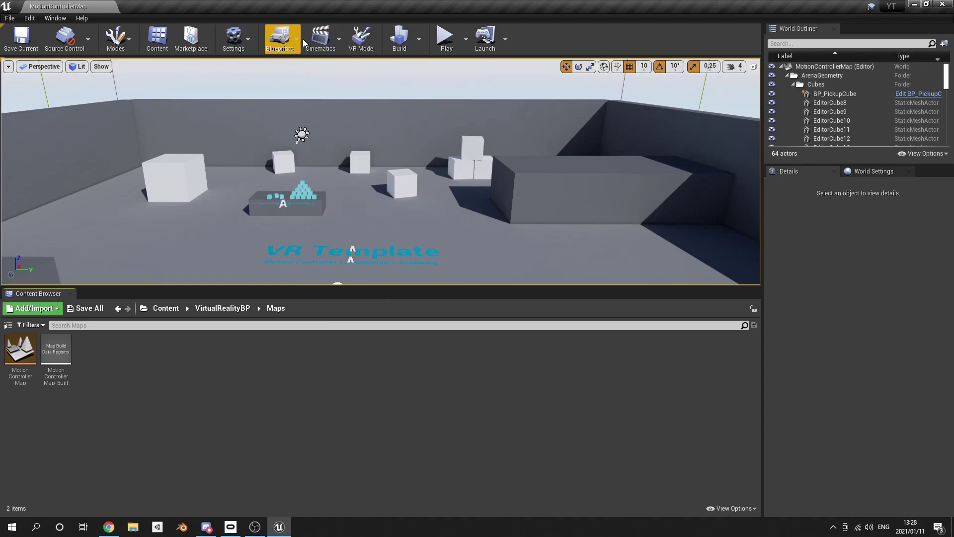
Step: Set Editor Startup Map to MotionControllerMap under Project Settings > Maps & Modes, then save the level
{"action": "left_click", "coordinate": [225, 42]}
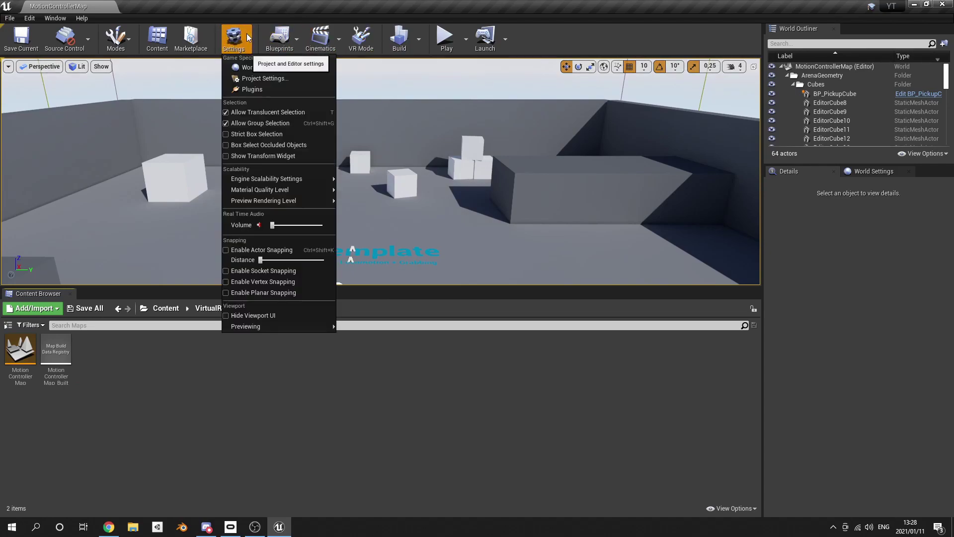
{"action": "left_click", "coordinate": [287, 80]}
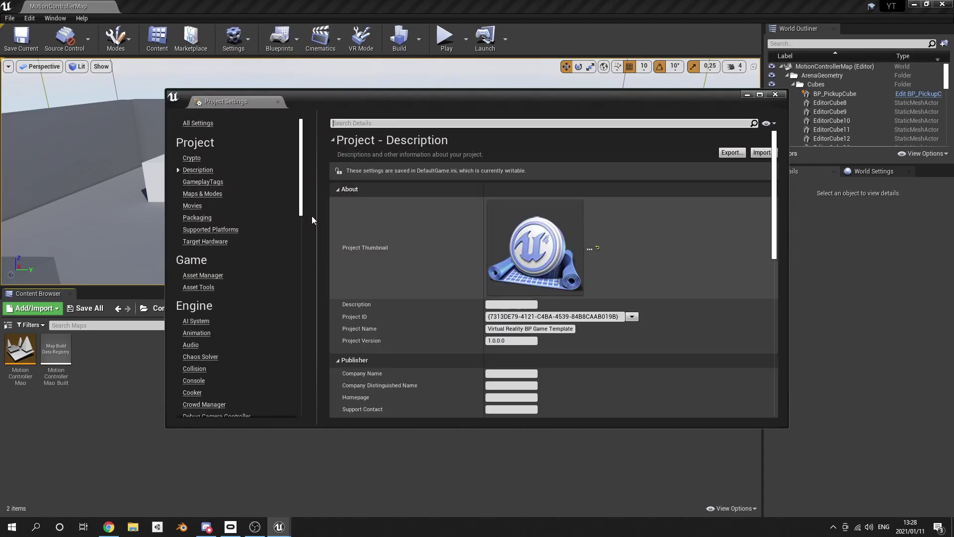
{"action": "left_click", "coordinate": [194, 195]}
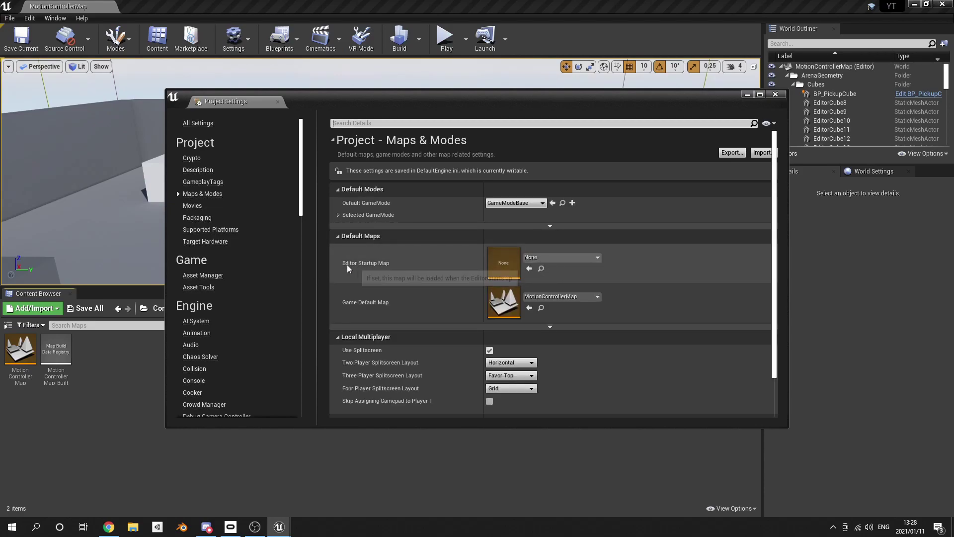
{"action": "left_click", "coordinate": [558, 257]}
{"action": "left_click", "coordinate": [550, 362]}
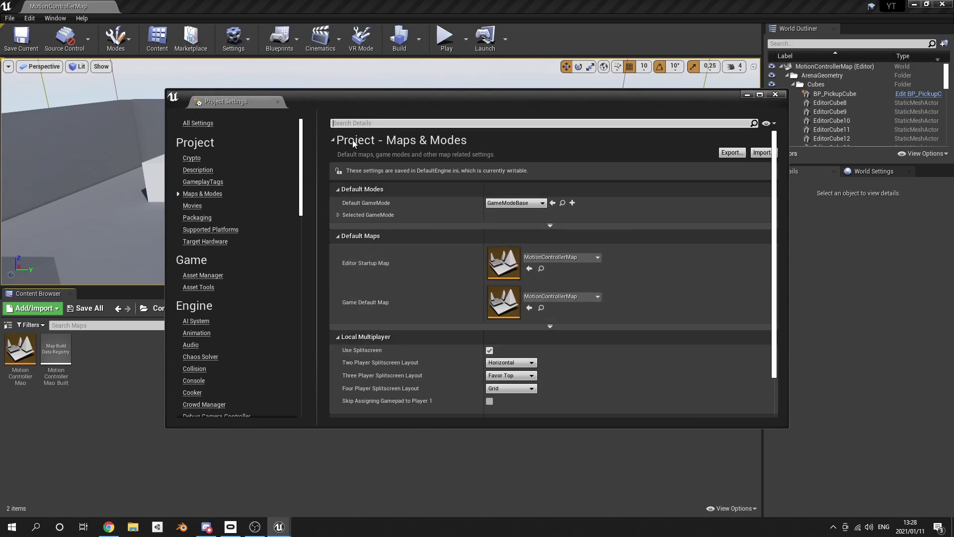
{"action": "left_click", "coordinate": [278, 101]}
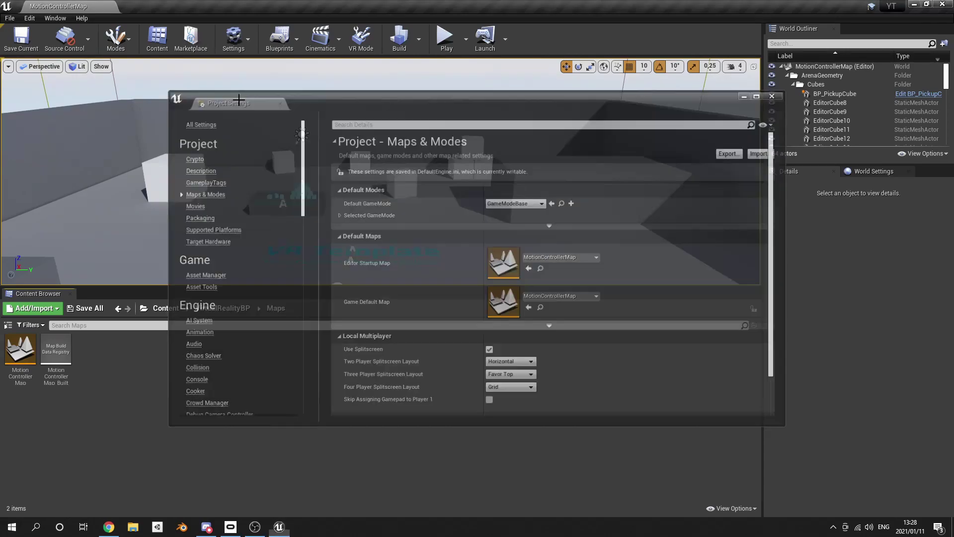
{"action": "left_click", "coordinate": [21, 38]}
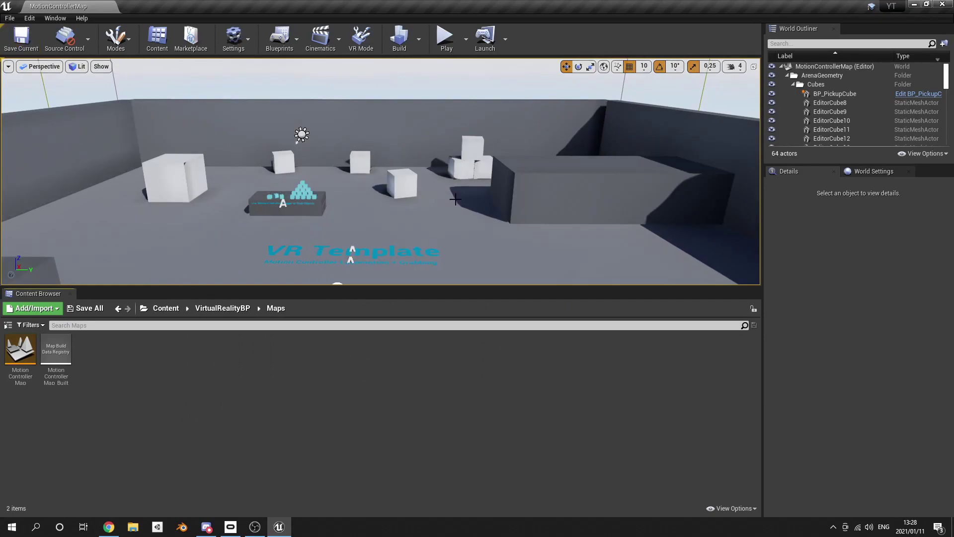
{"action": "right_click_drag", "start_coordinate": [392, 145], "coordinate": [407, 204]}
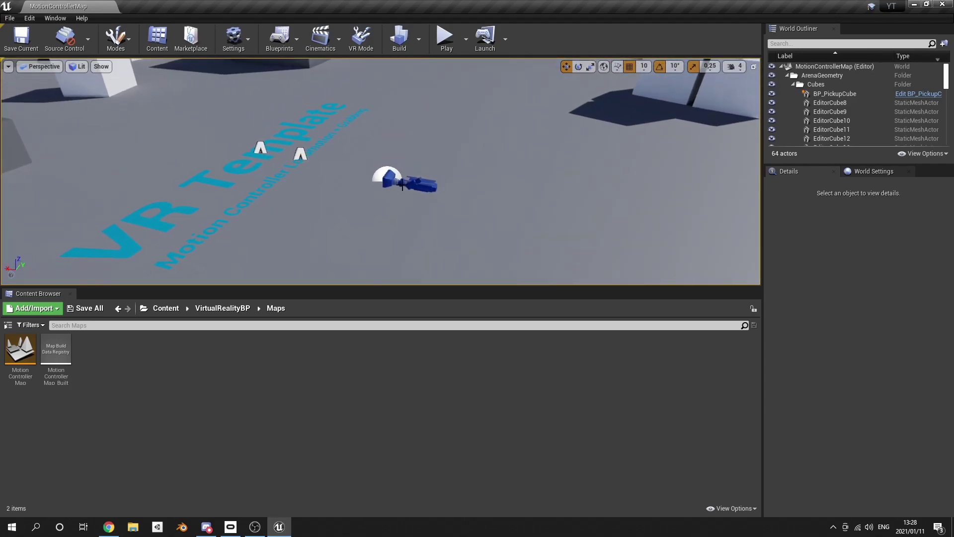
{"action": "left_click", "coordinate": [403, 184]}
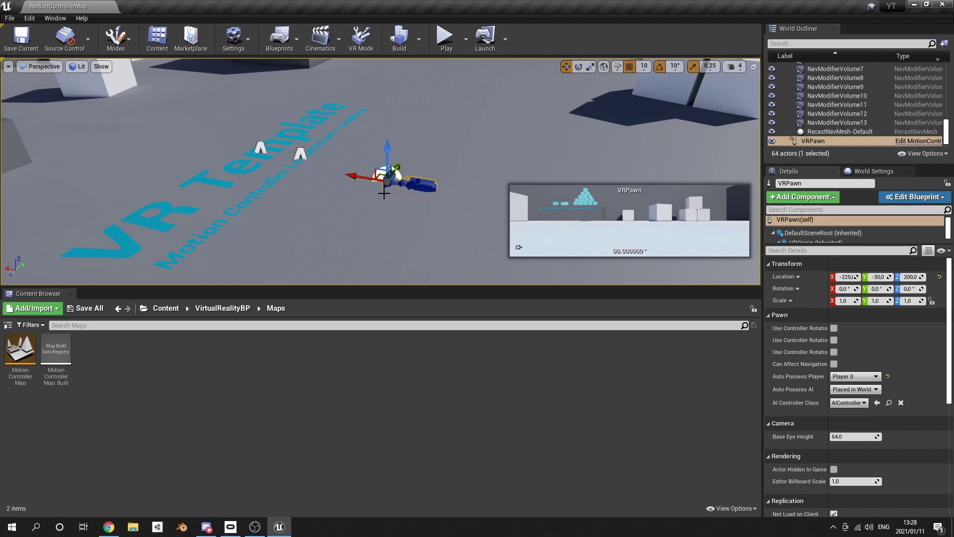
{"action": "mouse_move", "coordinate": [394, 191]}
{"action": "right_mouse_down"}
{"action": "mouse_move", "coordinate": [359, 206]}
{"action": "mouse_move", "coordinate": [440, 189]}
{"action": "mouse_move", "coordinate": [402, 194]}
{"action": "mouse_move", "coordinate": [326, 171]}
{"action": "mouse_move", "coordinate": [536, 169]}
{"action": "mouse_move", "coordinate": [527, 134]}
{"action": "mouse_move", "coordinate": [527, 179]}
{"action": "mouse_move", "coordinate": [519, 152]}
{"action": "mouse_move", "coordinate": [537, 146]}
{"action": "mouse_move", "coordinate": [556, 169]}
{"action": "right_mouse_up"}
{"action": "left_click", "coordinate": [326, 171]}
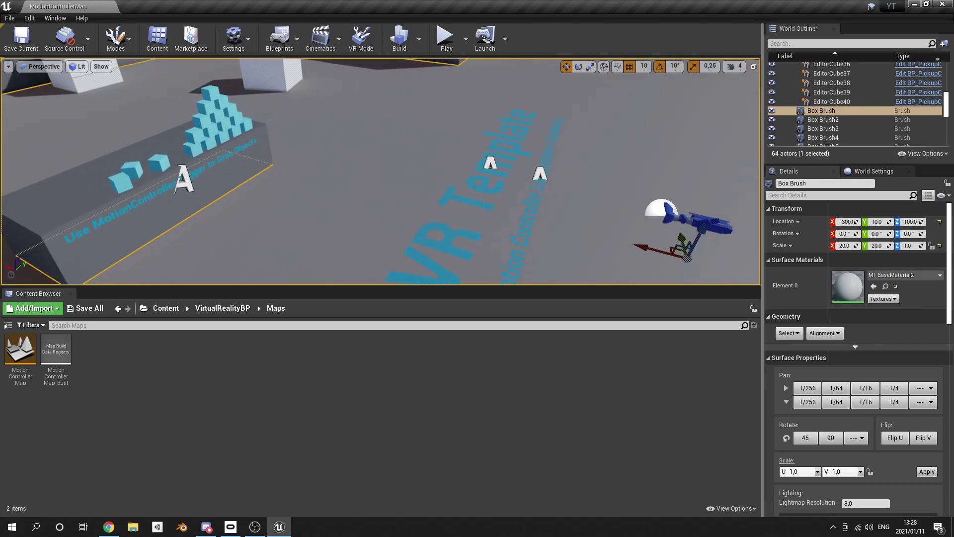
Step: Open the MotionControllerPawn blueprint from VirtualRealityBP > Blueprints
{"action": "left_click", "coordinate": [672, 212]}
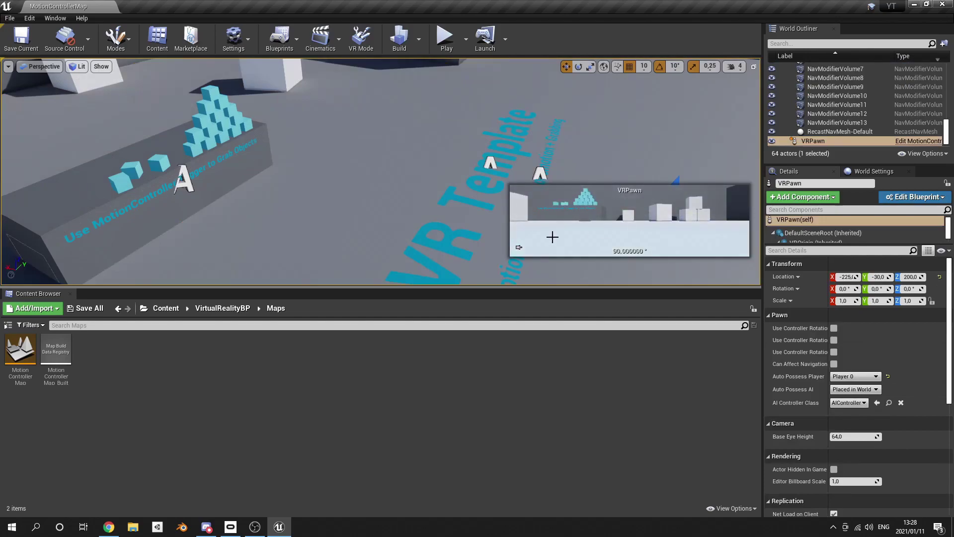
{"action": "left_click", "coordinate": [226, 309]}
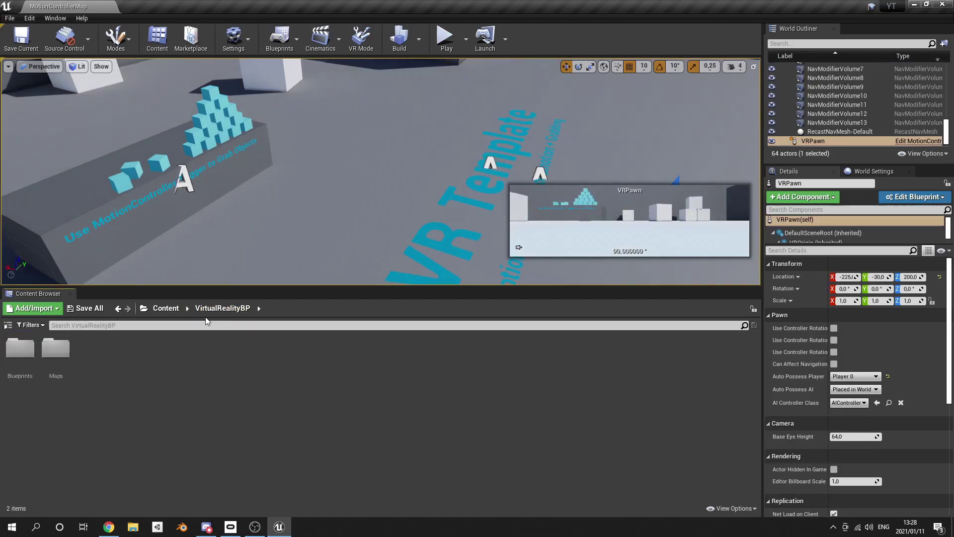
{"action": "double_click", "coordinate": [20, 348]}
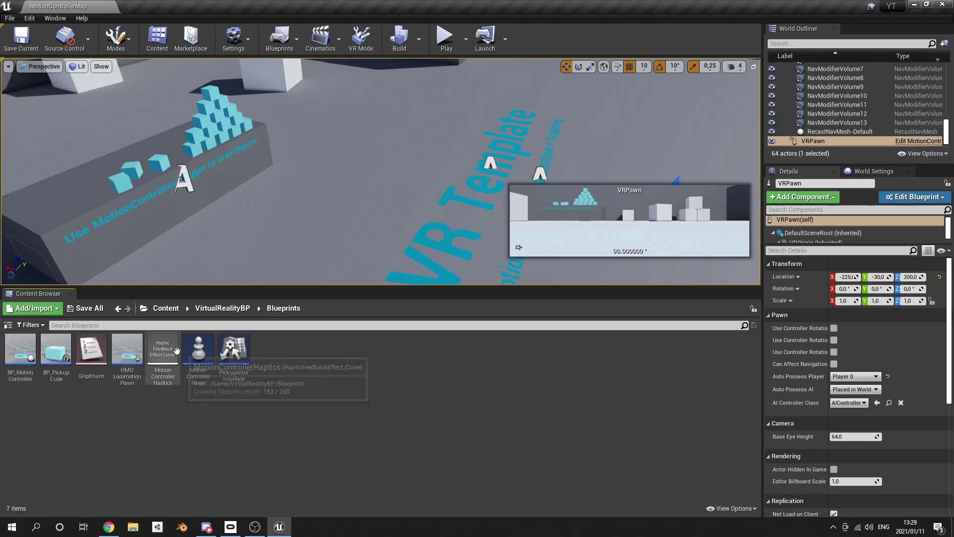
{"action": "left_click", "coordinate": [195, 378]}
{"action": "mouse_move", "coordinate": [201, 349]}
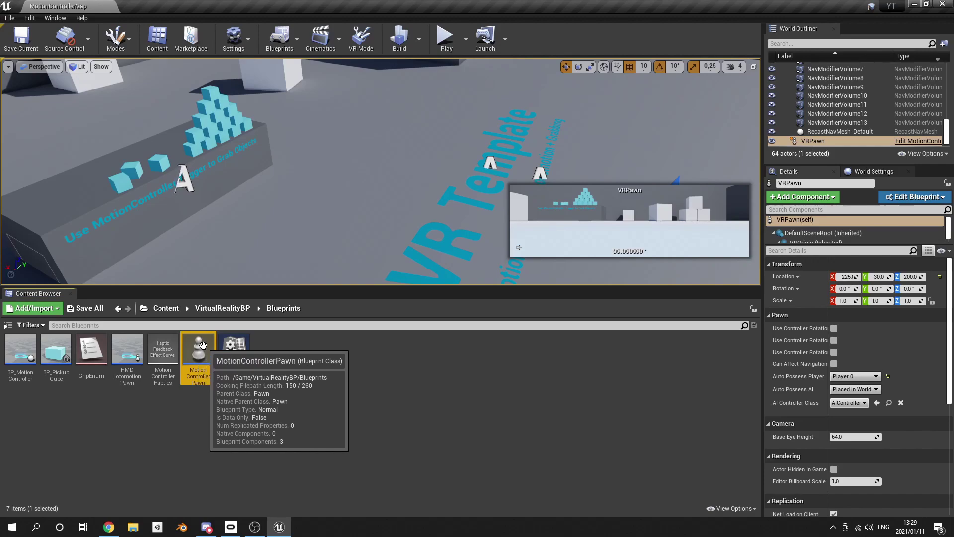
{"action": "double_click", "coordinate": [201, 349]}
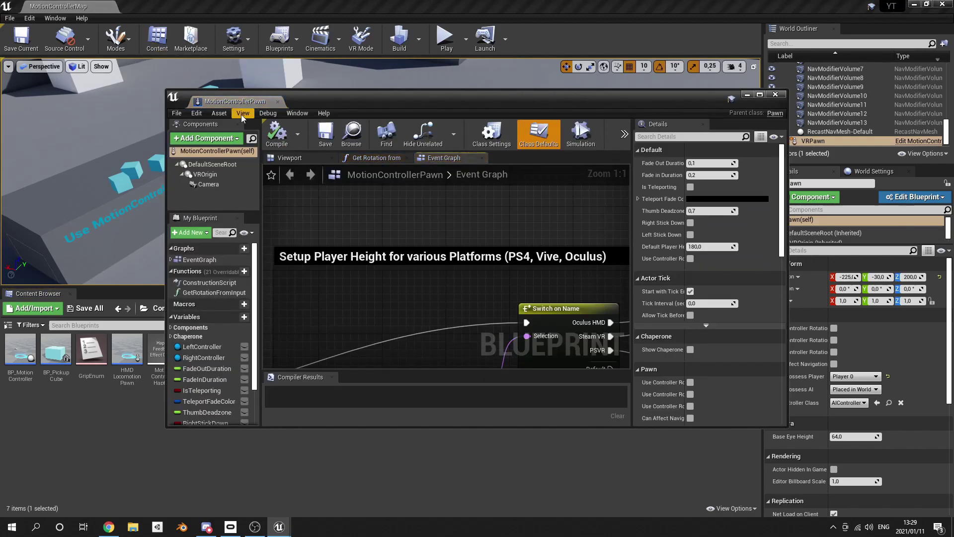
Step: Dock the blueprint editor and inspect the pawn's Viewport and Camera component
{"action": "left_click_drag", "start_coordinate": [241, 99], "coordinate": [228, 4]}
{"action": "right_click_drag", "start_coordinate": [354, 188], "coordinate": [601, 254]}
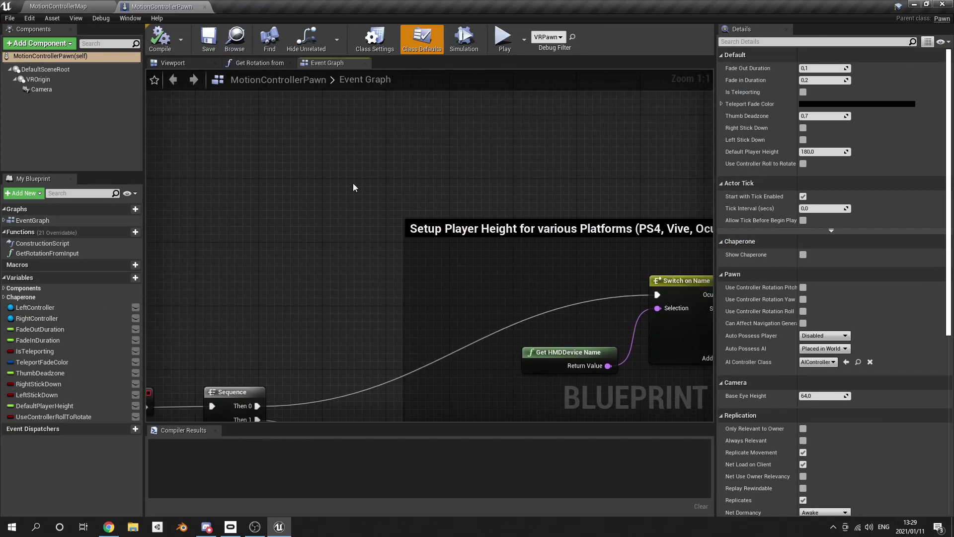
{"action": "left_click", "coordinate": [172, 62]}
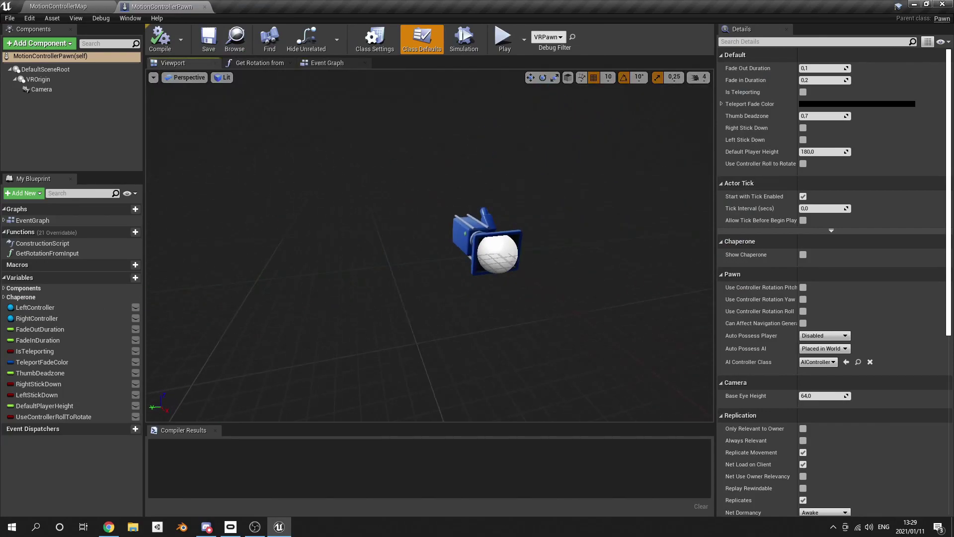
{"action": "left_click", "coordinate": [108, 89]}
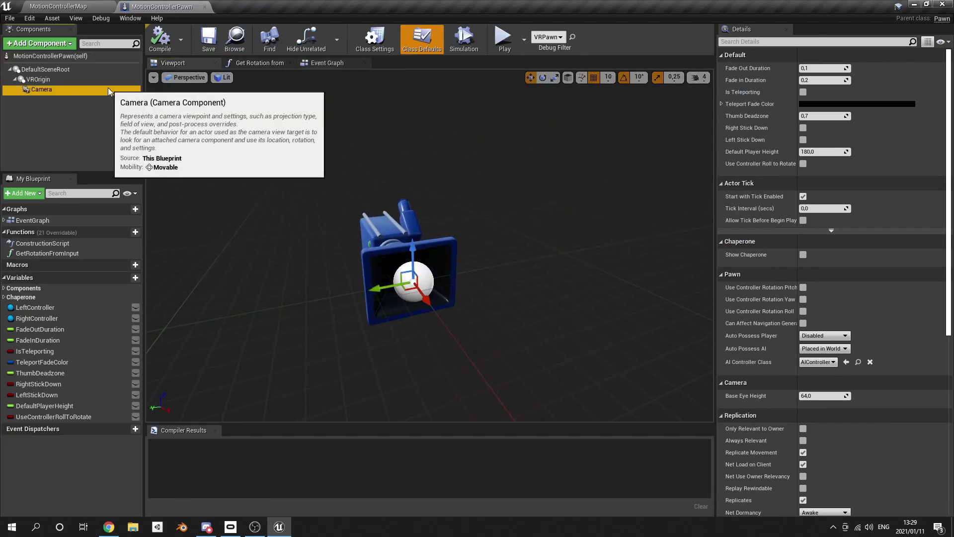
{"action": "left_click", "coordinate": [327, 63]}
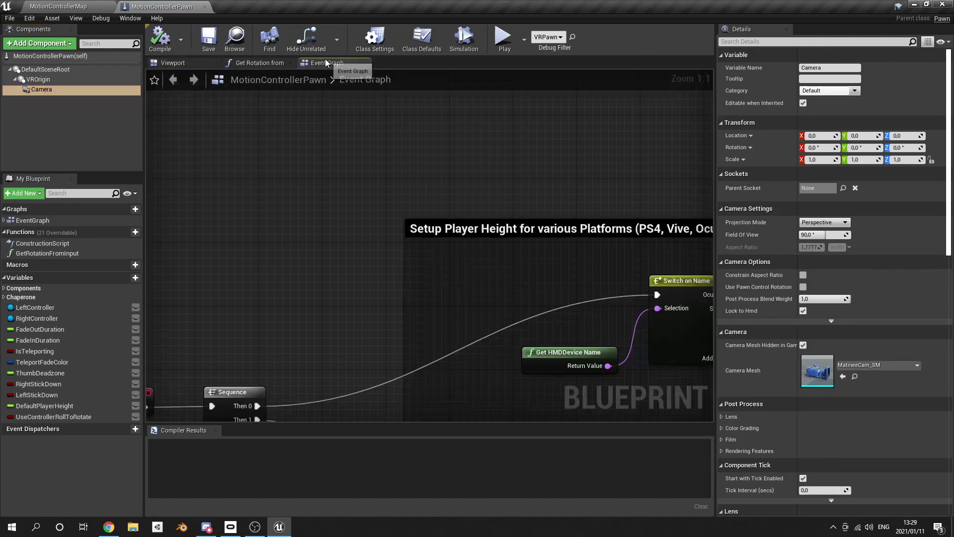
Step: Look over the Event Graph's BeginPlay, height setup and spawn nodes, then return to MotionControllerMap
{"action": "scroll", "coordinate": [449, 293], "scroll_direction": "down", "scroll_amount": 5}
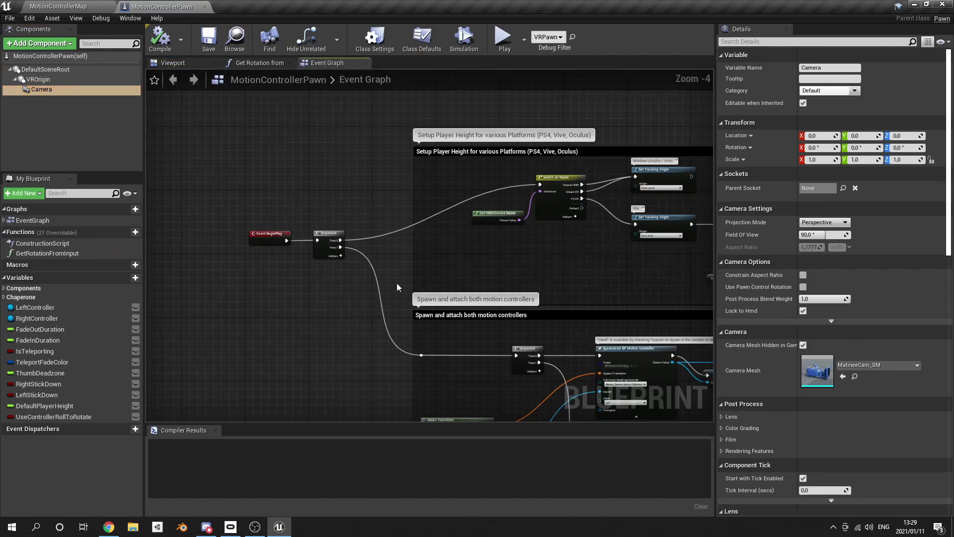
{"action": "right_click_drag", "start_coordinate": [397, 283], "coordinate": [258, 122]}
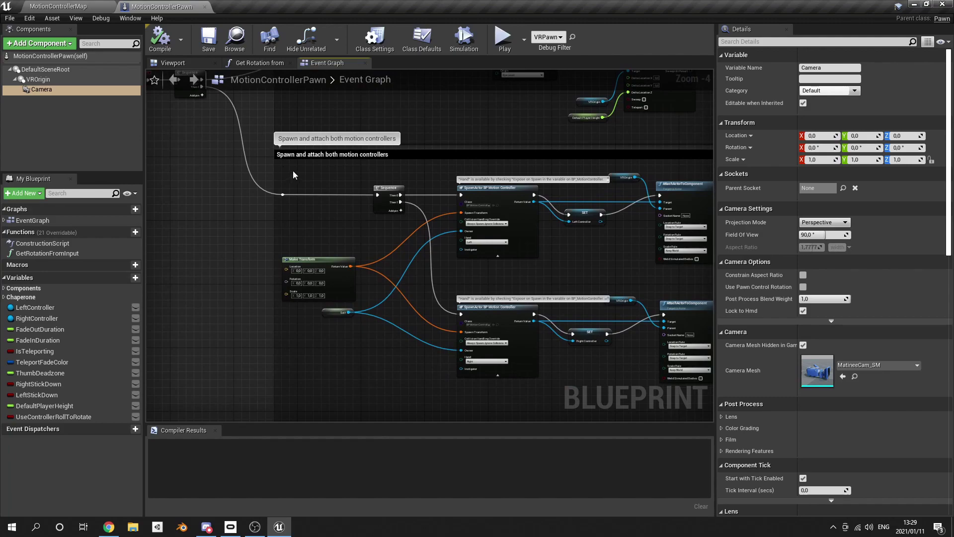
{"action": "right_click_drag", "start_coordinate": [293, 175], "coordinate": [356, 281]}
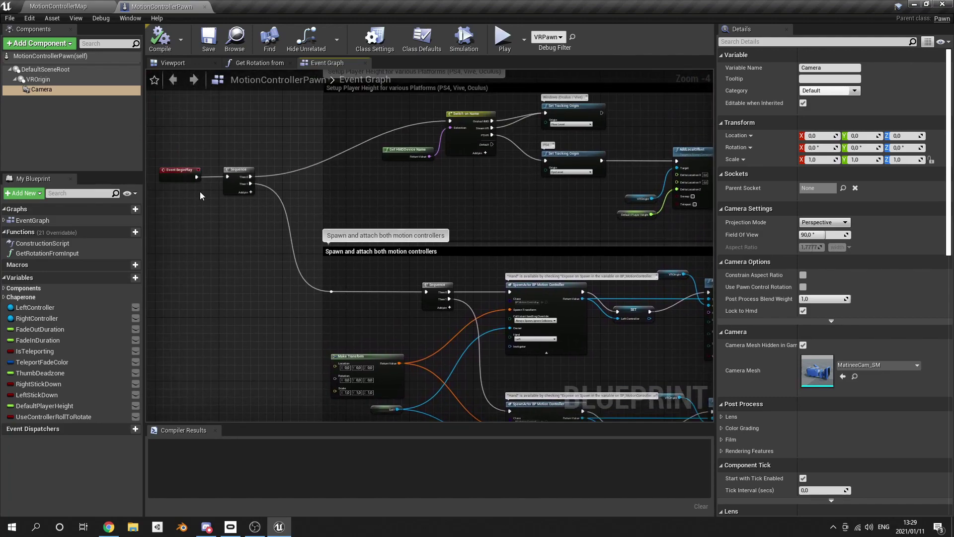
{"action": "scroll", "coordinate": [173, 184], "scroll_direction": "up", "scroll_amount": 1}
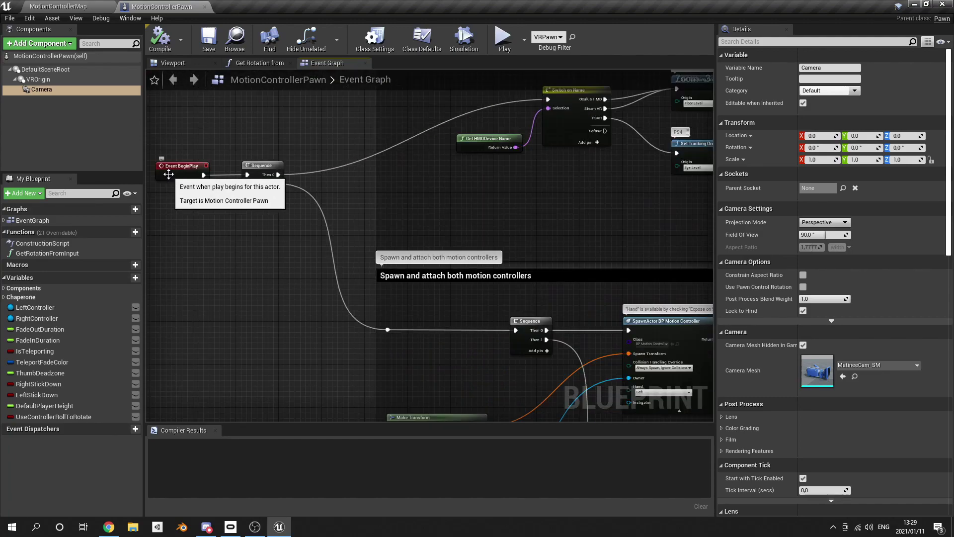
{"action": "right_click_drag", "start_coordinate": [372, 312], "coordinate": [284, 200]}
{"action": "scroll", "coordinate": [350, 228], "scroll_direction": "down", "scroll_amount": 1}
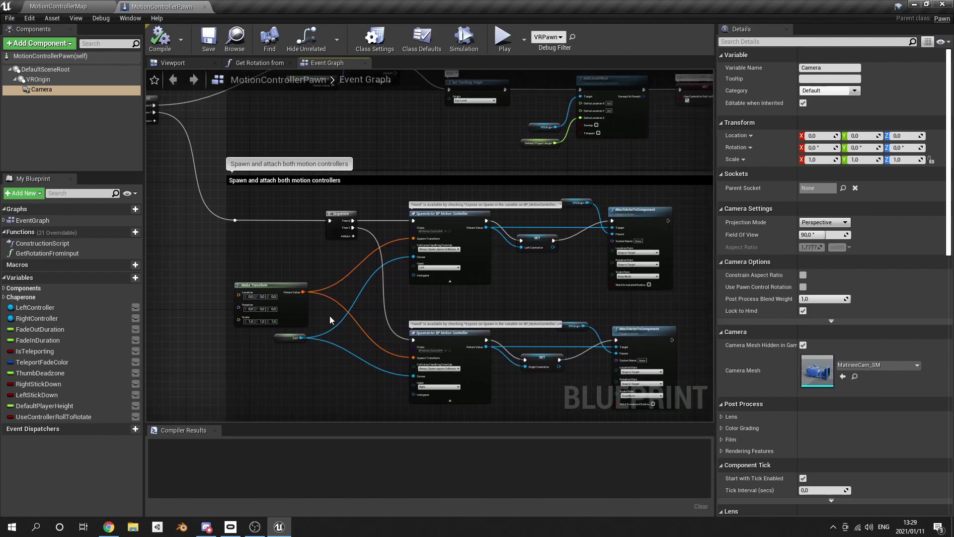
{"action": "left_click", "coordinate": [92, 6]}
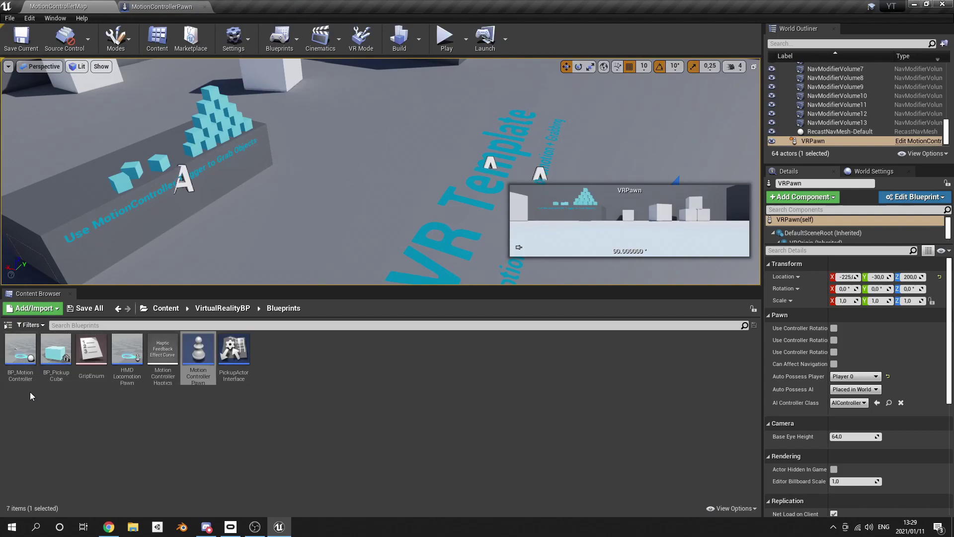
Step: Open BP_MotionController and pan its graph over the rumble, haptic and BeginPlay logic
{"action": "double_click", "coordinate": [21, 348]}
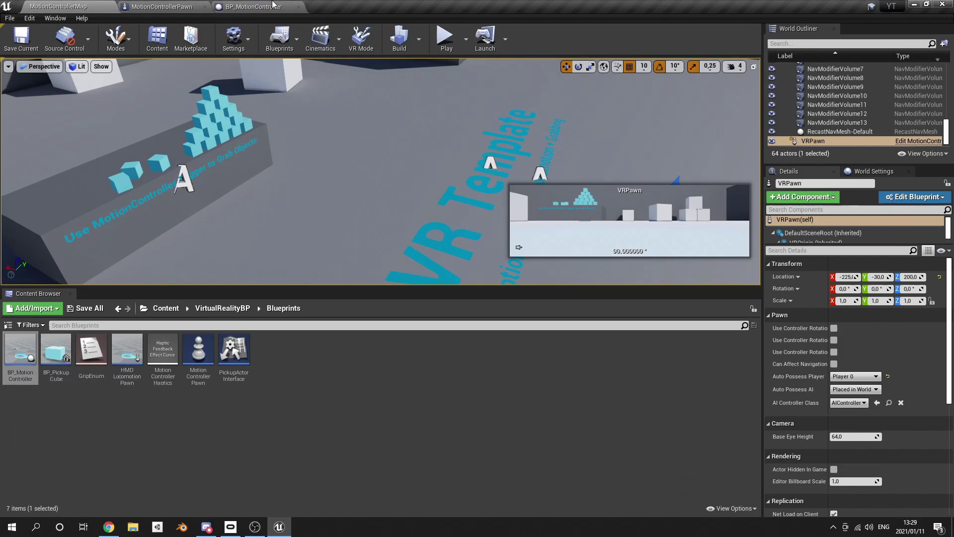
{"action": "left_click", "coordinate": [271, 6]}
{"action": "right_click_drag", "start_coordinate": [455, 361], "coordinate": [362, 314]}
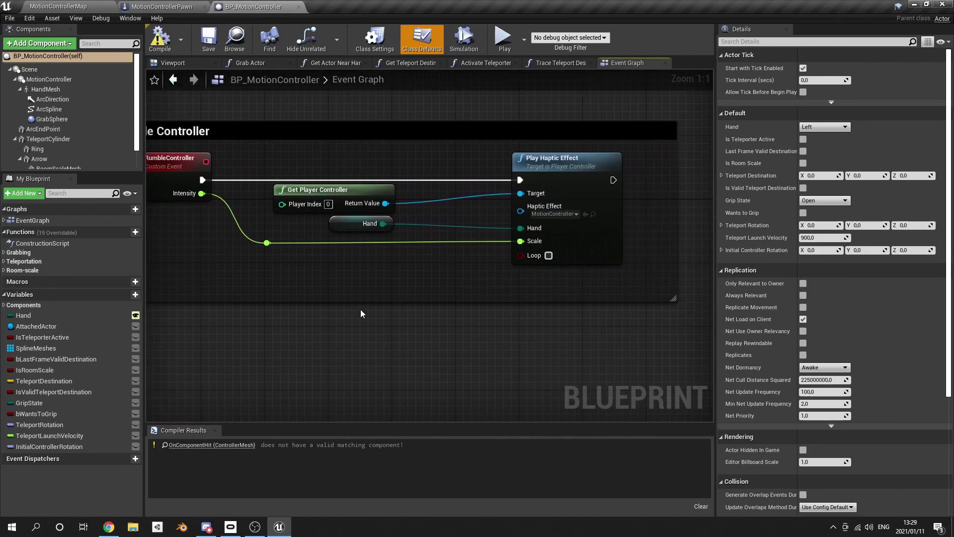
{"action": "scroll", "coordinate": [363, 314], "scroll_direction": "down", "scroll_amount": 3}
{"action": "right_click_drag", "start_coordinate": [316, 337], "coordinate": [423, 398]}
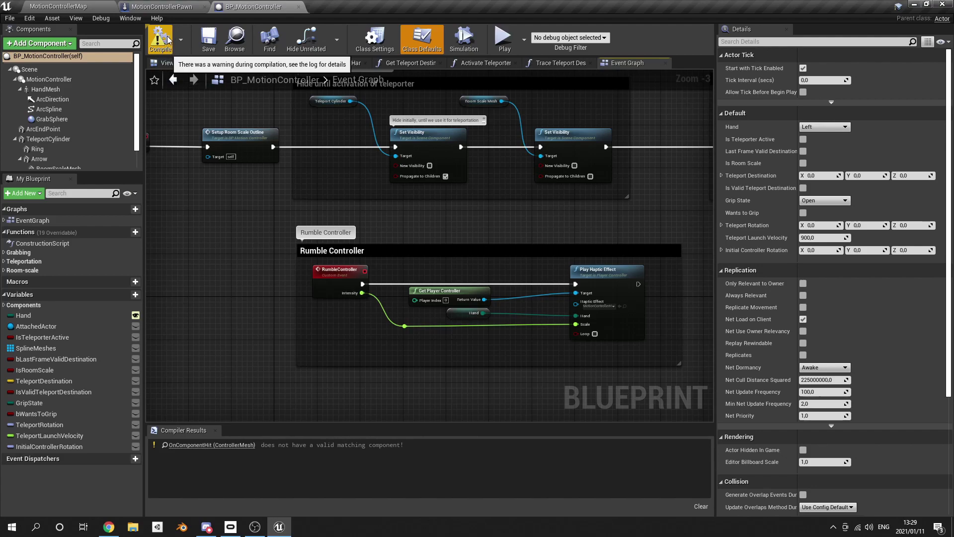
{"action": "right_click_drag", "start_coordinate": [272, 195], "coordinate": [335, 231]}
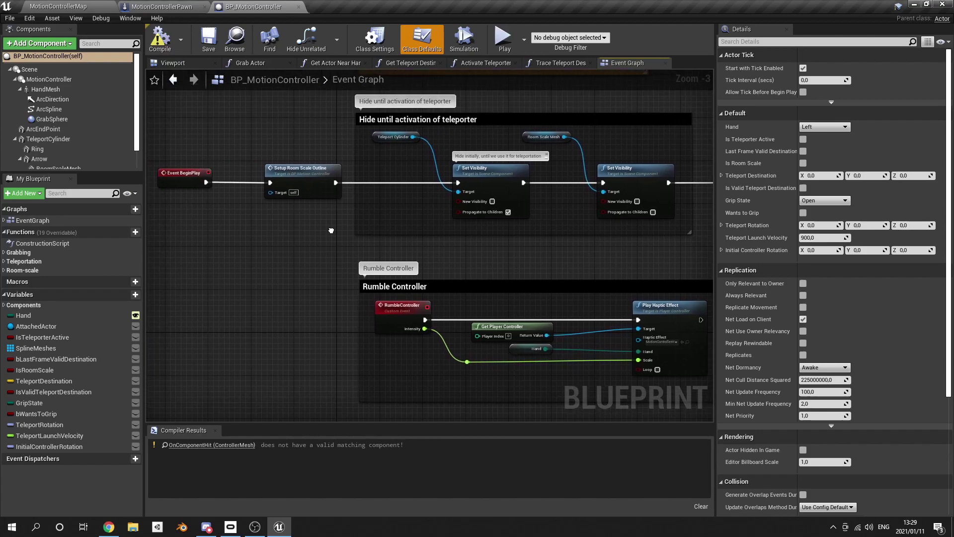
Step: Compile, jump to the OnComponentHit warning node, and show HandMesh's Details events
{"action": "left_click", "coordinate": [175, 46]}
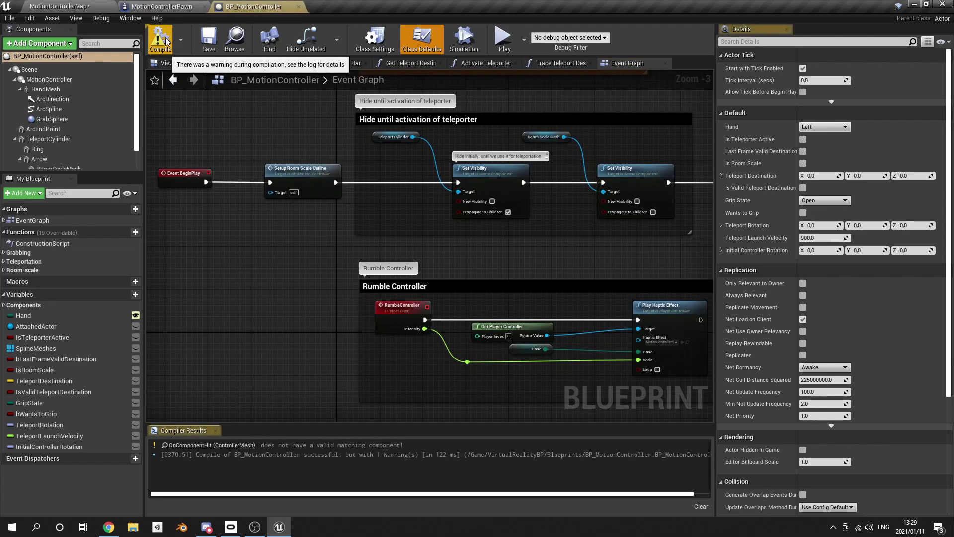
{"action": "right_click_drag", "start_coordinate": [263, 253], "coordinate": [258, 222]}
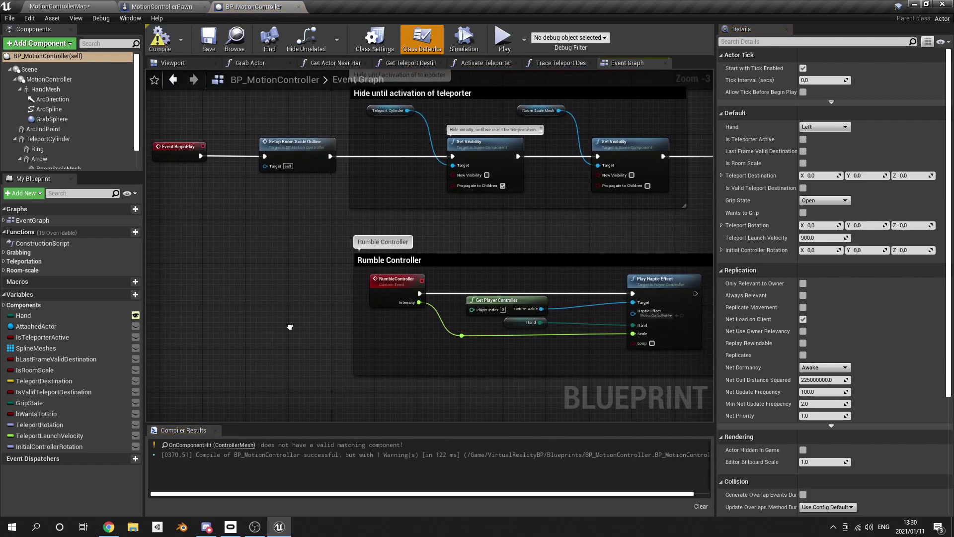
{"action": "left_click", "coordinate": [212, 445]}
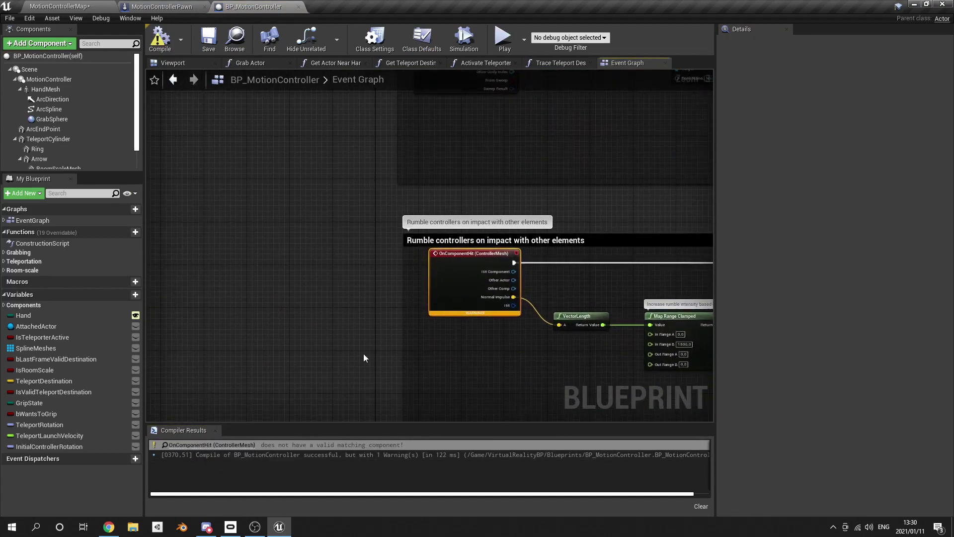
{"action": "scroll", "coordinate": [331, 277], "scroll_direction": "down", "scroll_amount": 2}
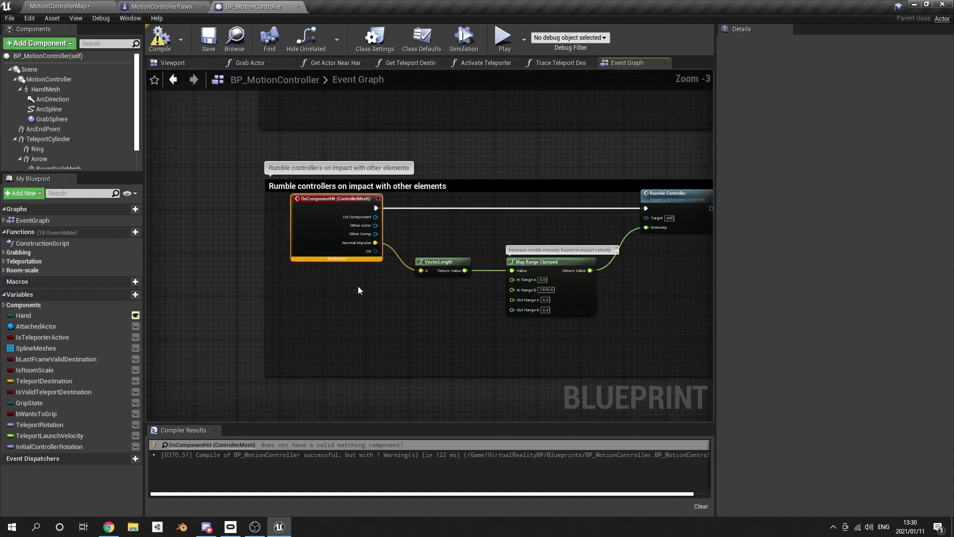
{"action": "right_click_drag", "start_coordinate": [358, 286], "coordinate": [317, 319]}
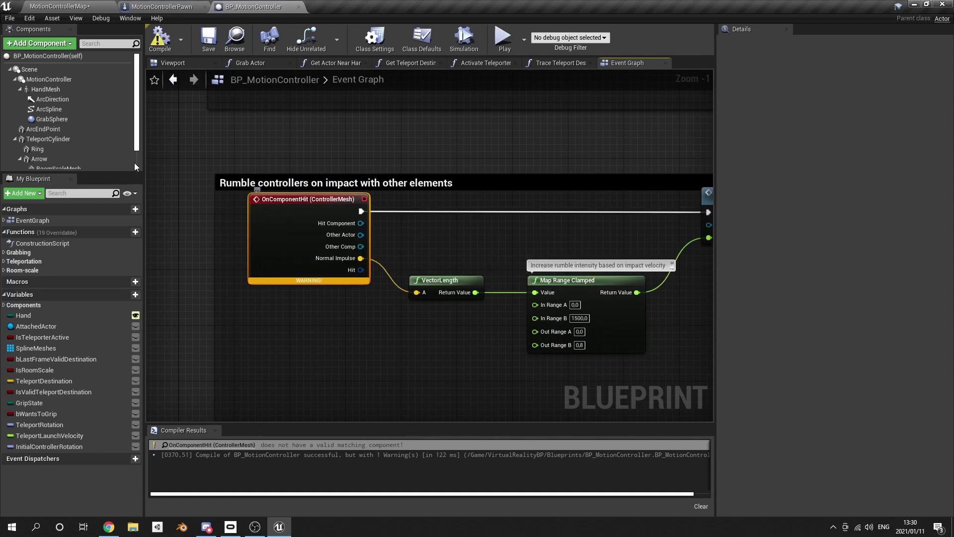
{"action": "left_click", "coordinate": [71, 89]}
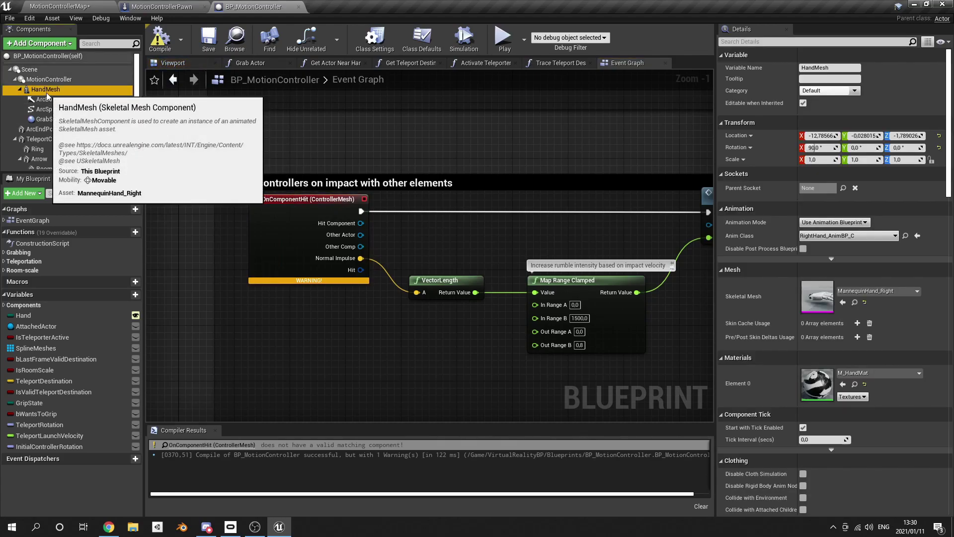
{"action": "scroll", "coordinate": [771, 281], "scroll_direction": "down", "scroll_amount": 14}
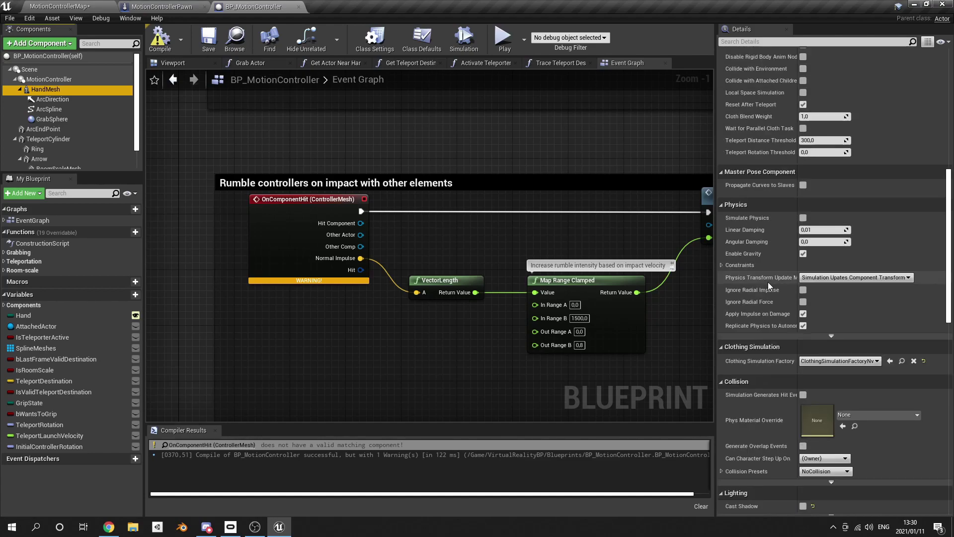
{"action": "scroll", "coordinate": [768, 282], "scroll_direction": "down", "scroll_amount": 15}
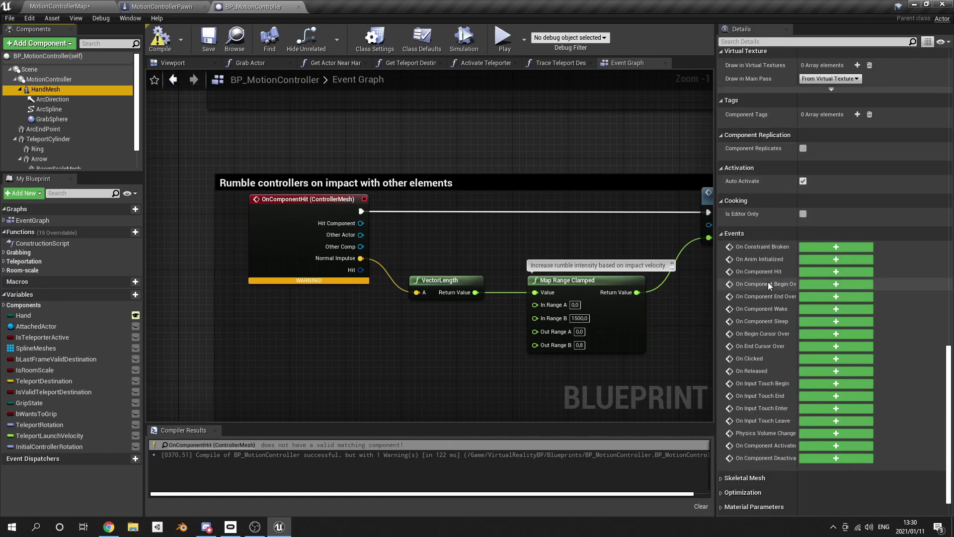
Step: Add an On Component Hit event for HandMesh and move it into the Rumble comment
{"action": "scroll", "coordinate": [768, 282], "scroll_direction": "down", "scroll_amount": 3}
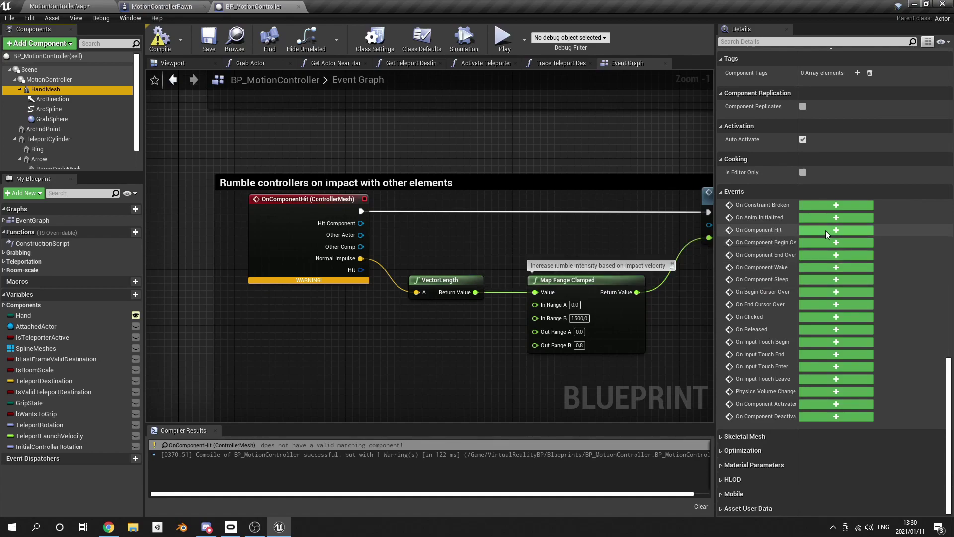
{"action": "mouse_move", "coordinate": [753, 231]}
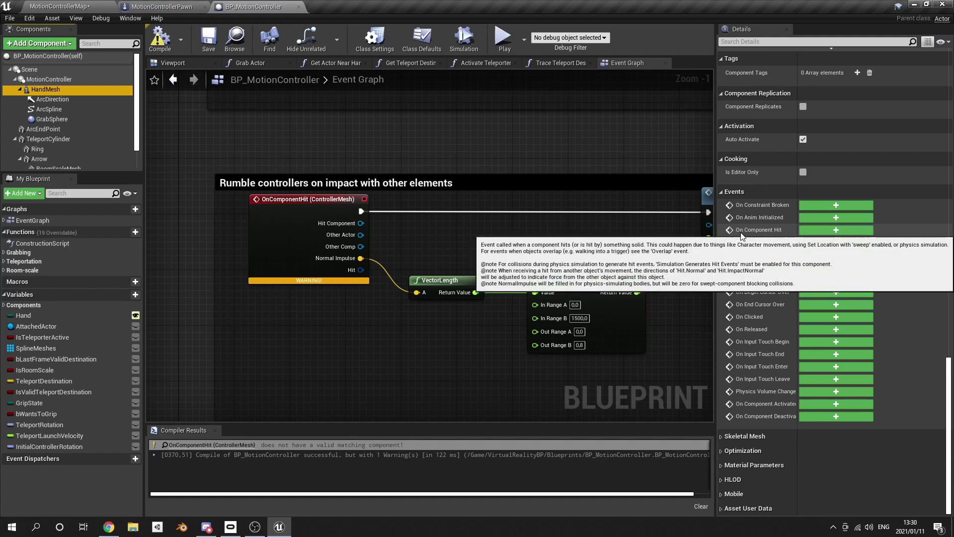
{"action": "left_click", "coordinate": [825, 230]}
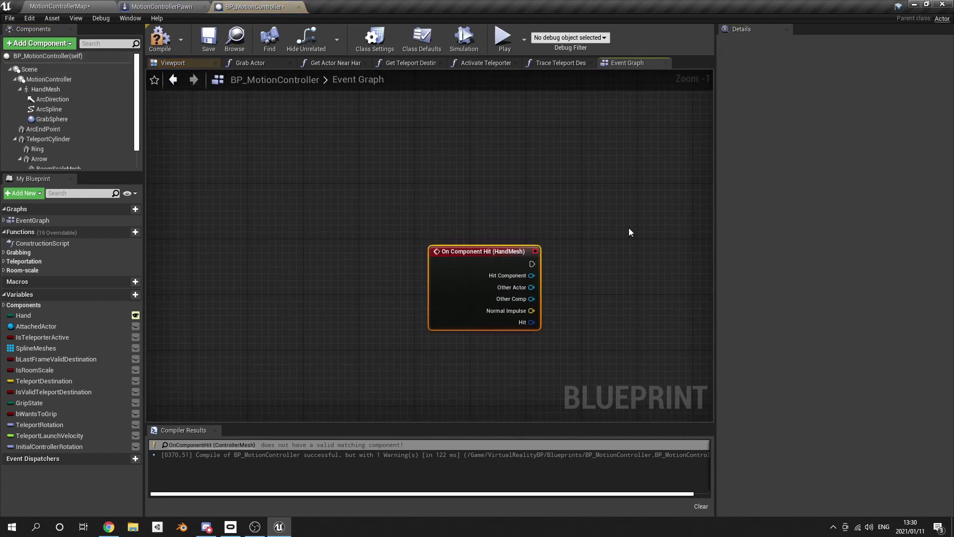
{"action": "right_click_drag", "start_coordinate": [628, 228], "coordinate": [241, 324]}
{"action": "scroll", "coordinate": [362, 257], "scroll_direction": "down", "scroll_amount": 2}
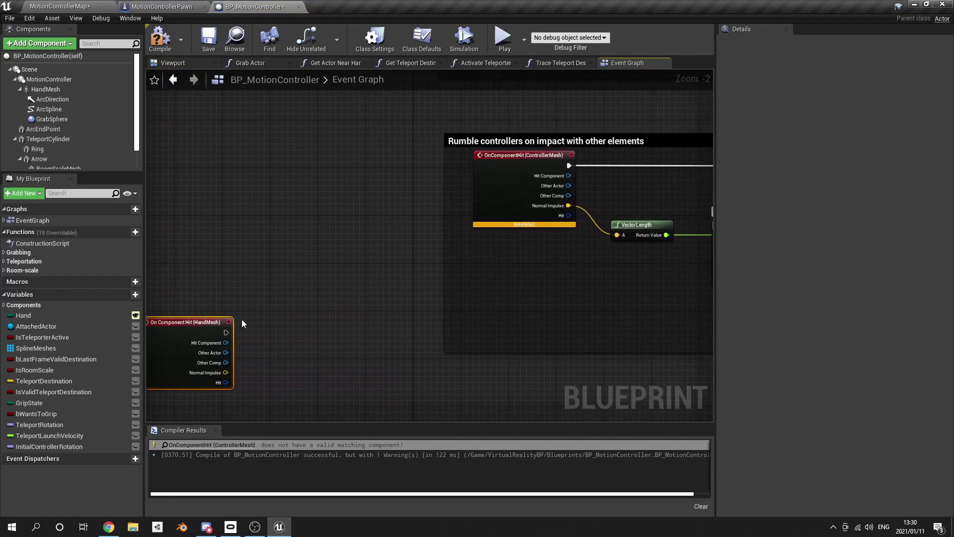
{"action": "left_click_drag", "start_coordinate": [168, 322], "coordinate": [502, 244]}
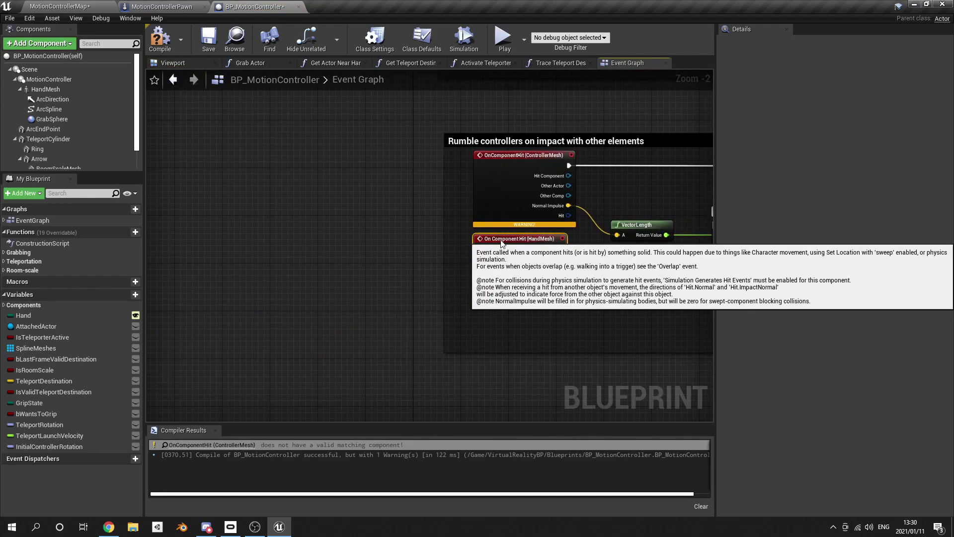
{"action": "right_click_drag", "start_coordinate": [417, 269], "coordinate": [341, 281]}
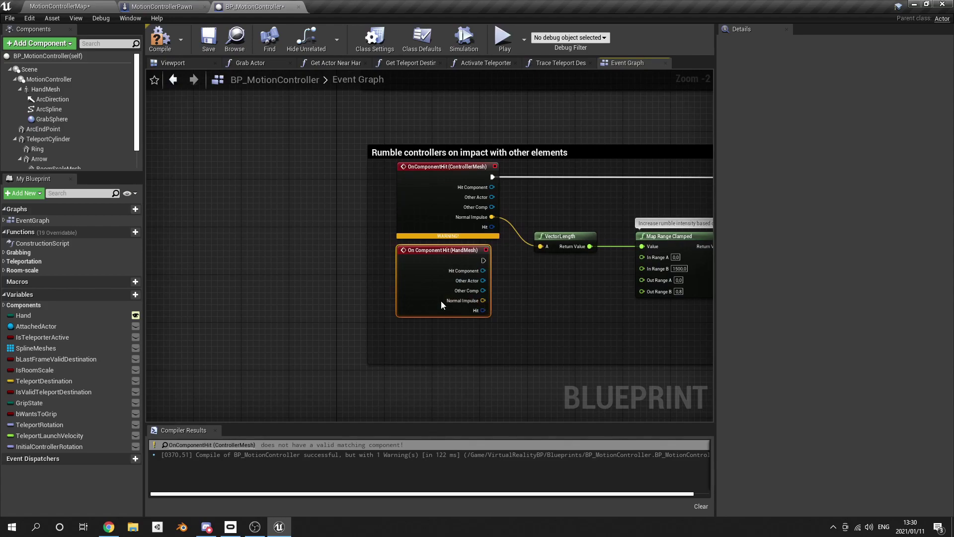
Step: Delete the old ControllerMesh hit node and wire the HandMesh event into VectorLength and Rumble Controller
{"action": "left_click", "coordinate": [441, 198]}
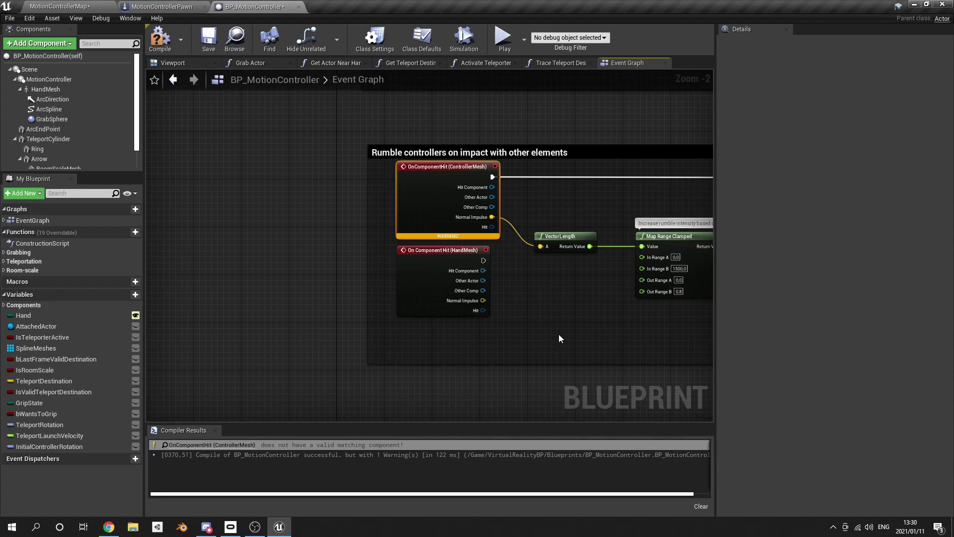
{"action": "key", "text": "Delete"}
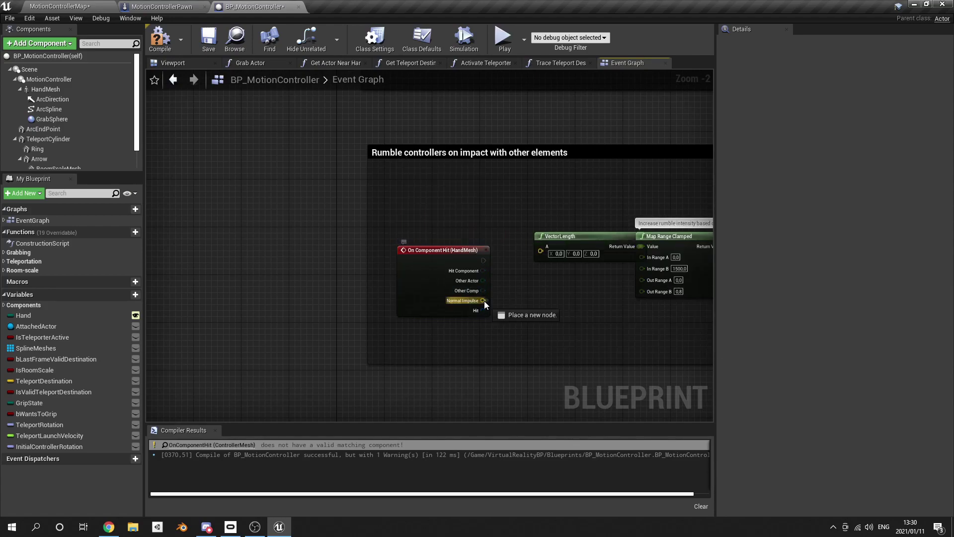
{"action": "left_click_drag", "start_coordinate": [484, 300], "coordinate": [541, 251]}
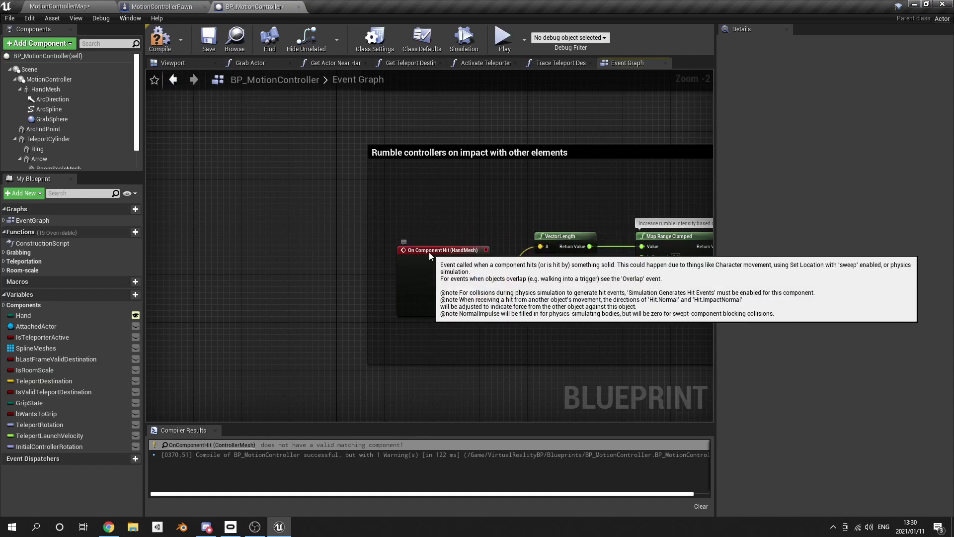
{"action": "left_click_drag", "start_coordinate": [430, 255], "coordinate": [425, 178]}
{"action": "right_click_drag", "start_coordinate": [496, 268], "coordinate": [359, 294]}
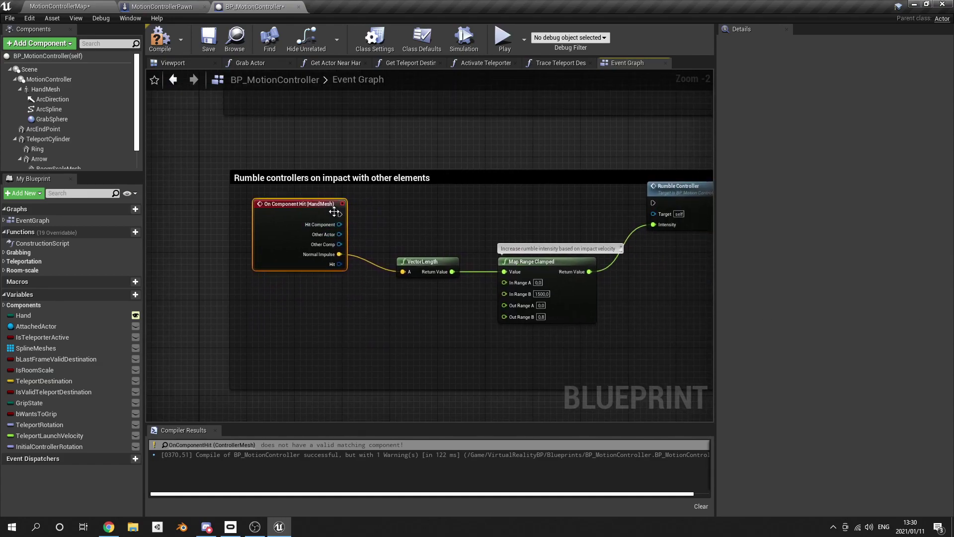
{"action": "left_click_drag", "start_coordinate": [340, 214], "coordinate": [652, 203]}
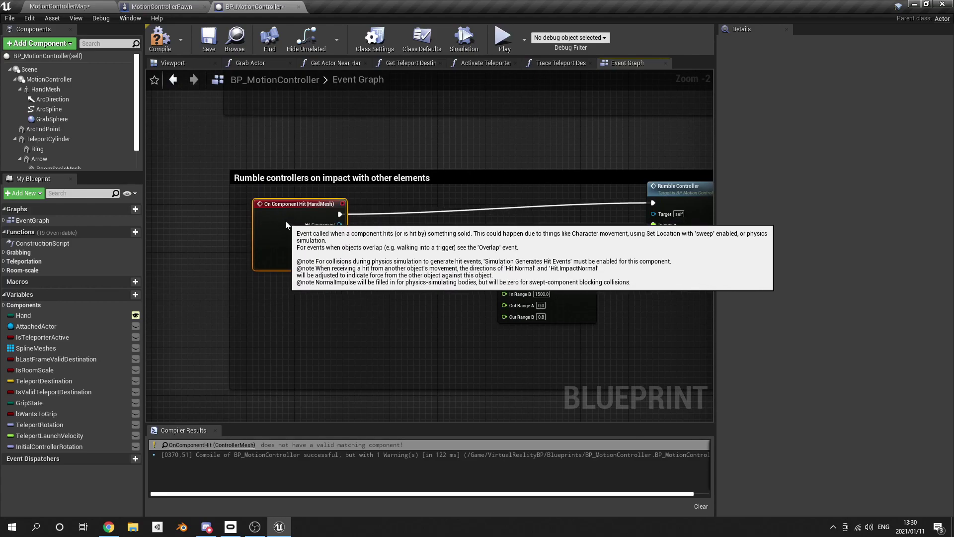
Step: Recompile and save BP_MotionController, then switch back to the MotionControllerMap level
{"action": "right_click_drag", "start_coordinate": [547, 308], "coordinate": [472, 302]}
{"action": "left_click", "coordinate": [614, 201]}
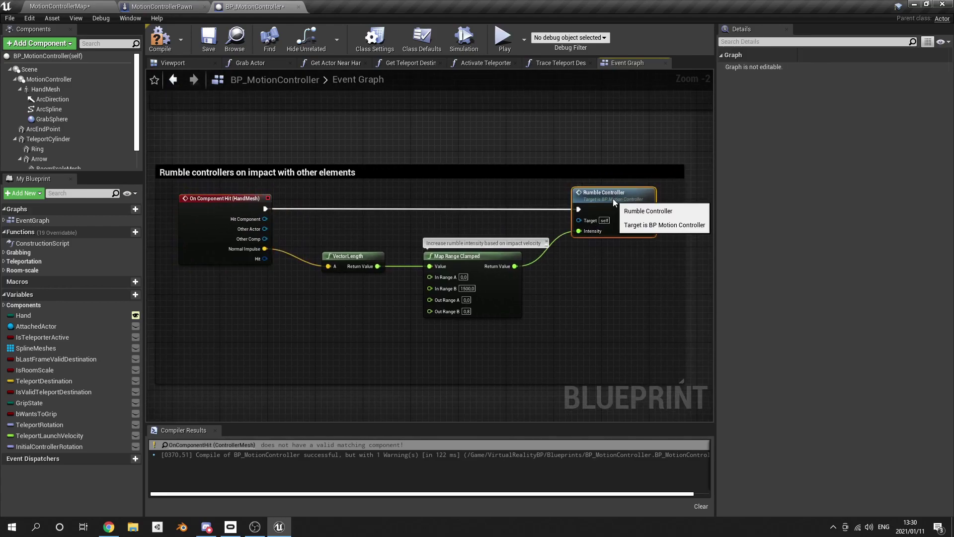
{"action": "left_click", "coordinate": [160, 39]}
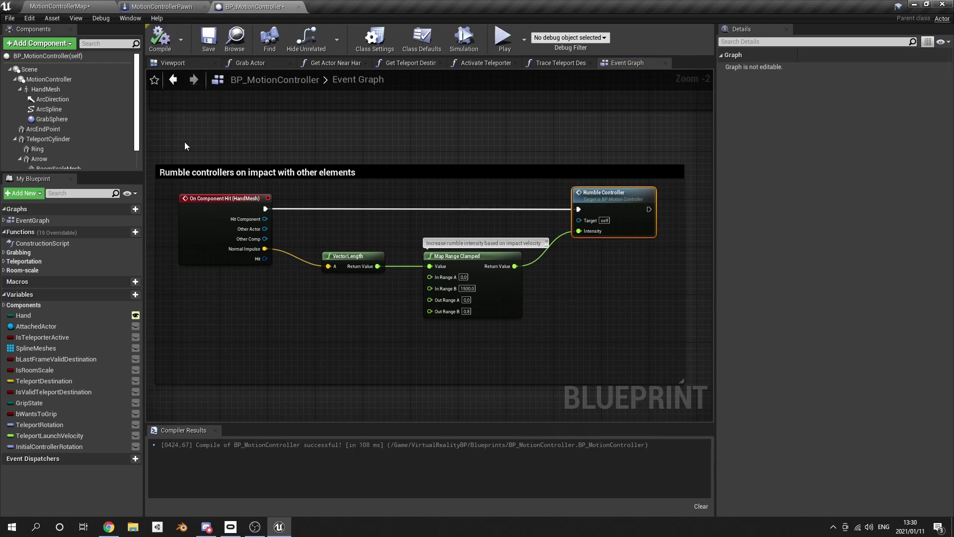
{"action": "right_click_drag", "start_coordinate": [185, 145], "coordinate": [328, 146]}
{"action": "left_click", "coordinate": [209, 39]}
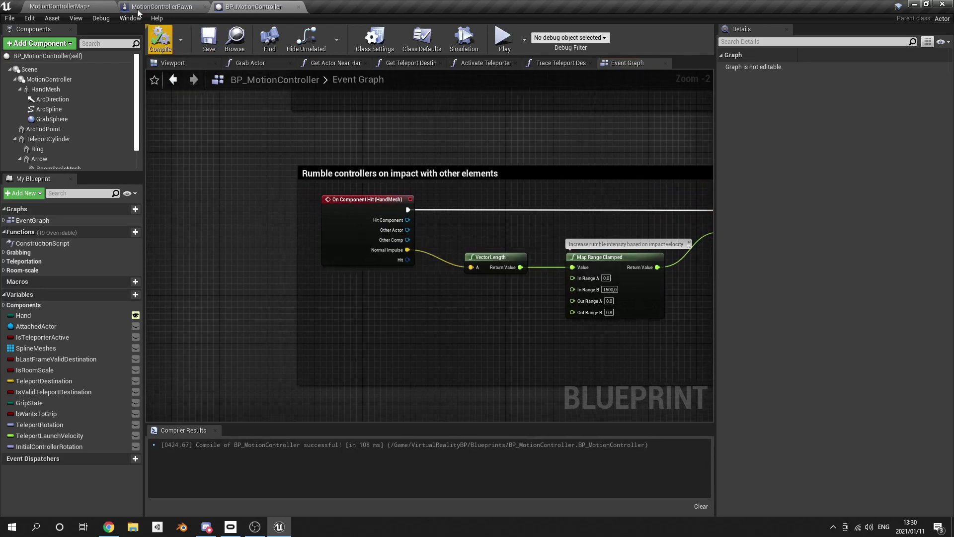
{"action": "left_click", "coordinate": [58, 6]}
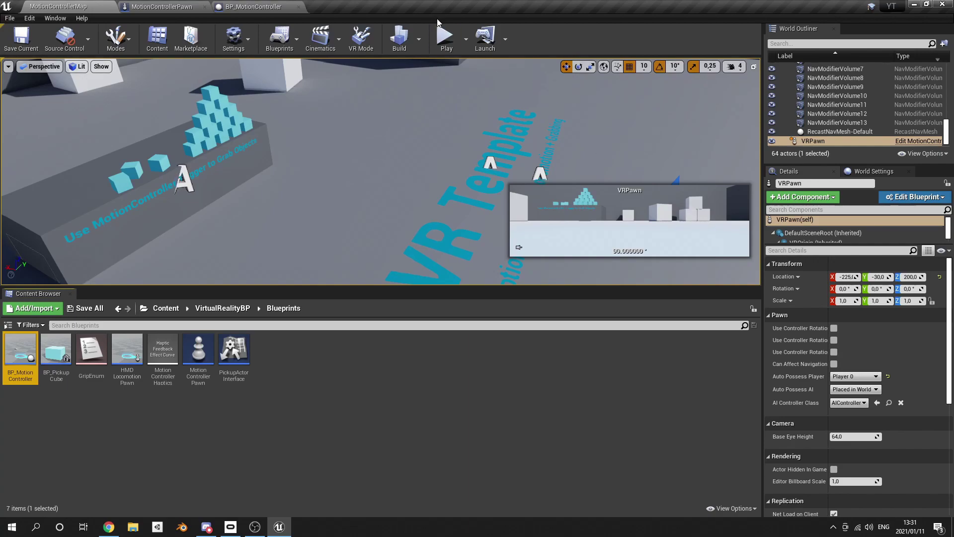
{"action": "left_click", "coordinate": [447, 43]}
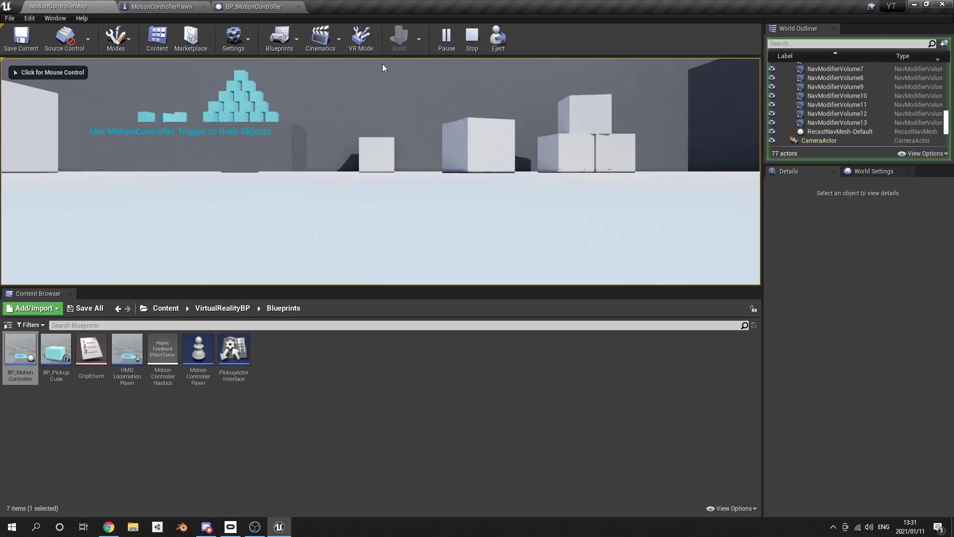
{"action": "left_click", "coordinate": [382, 165]}
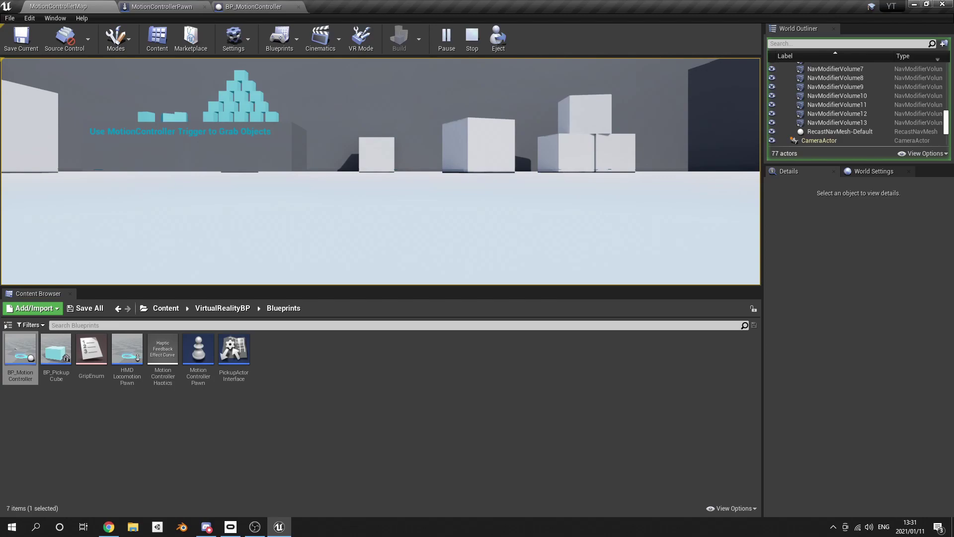
{"action": "key", "text": "Escape"}
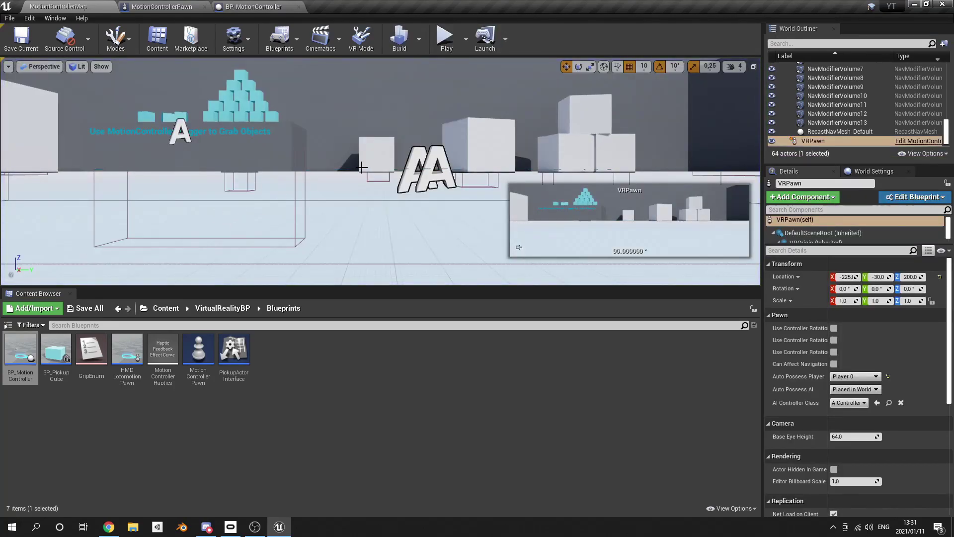
{"action": "key", "text": "f"}
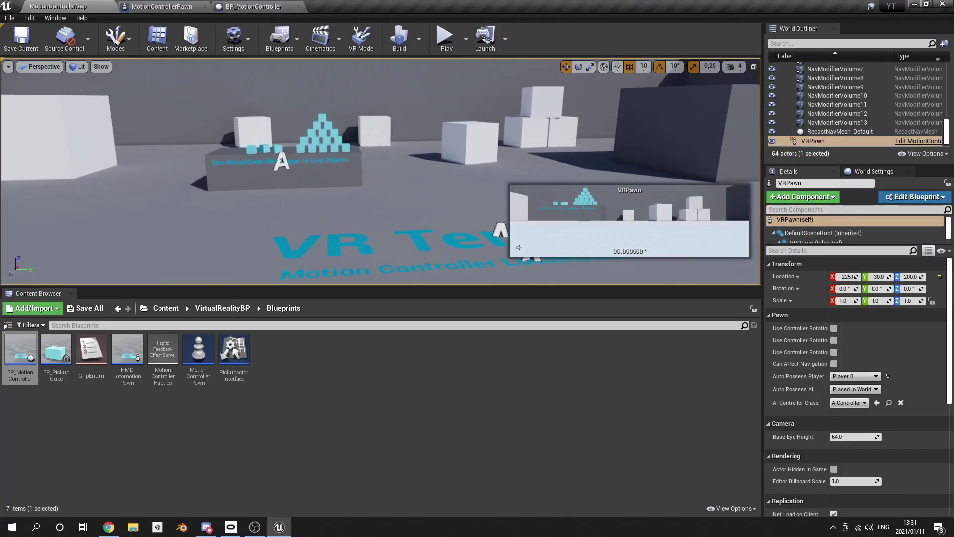
{"action": "scroll", "coordinate": [380, 172], "scroll_direction": "down", "scroll_amount": 5}
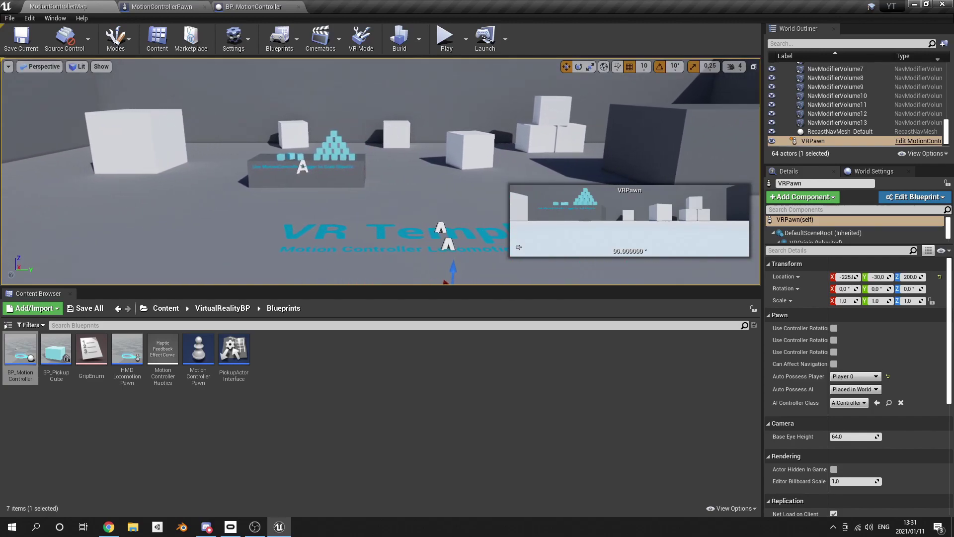
{"action": "right_click_drag", "start_coordinate": [212, 277], "coordinate": [214, 277]}
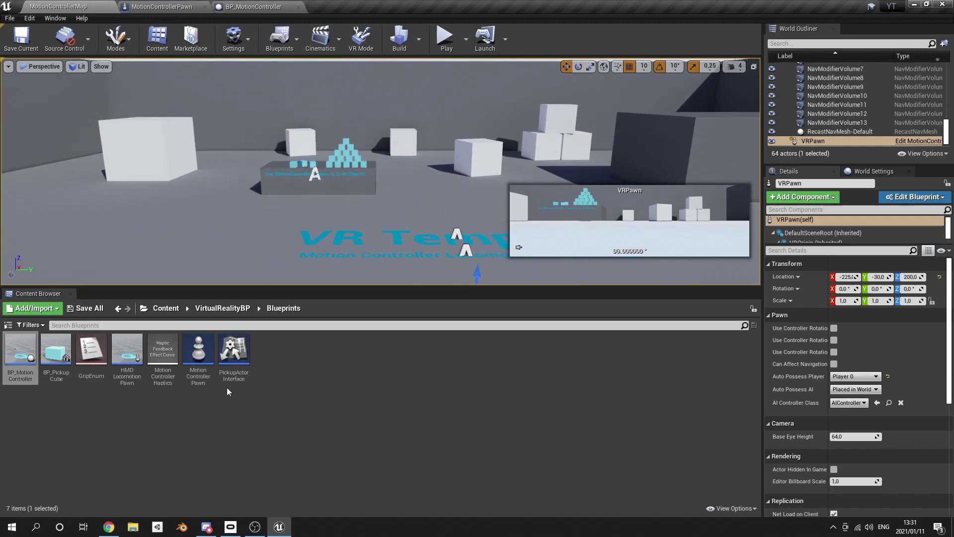
{"action": "left_click", "coordinate": [230, 528]}
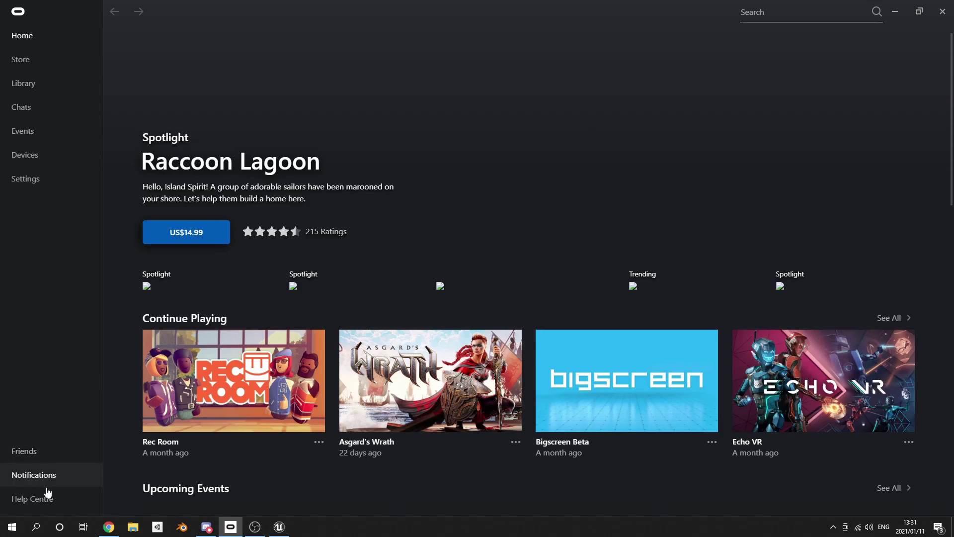
{"action": "left_click", "coordinate": [50, 155]}
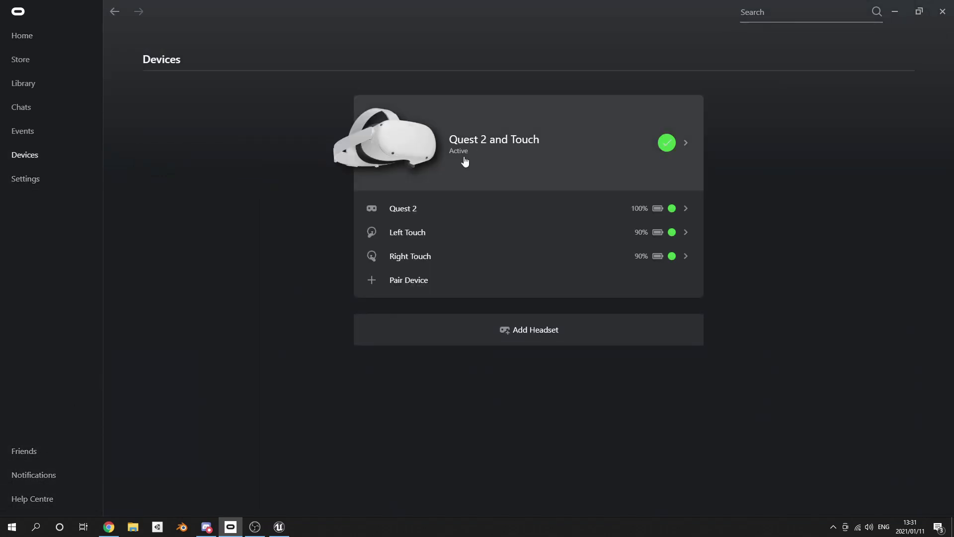
{"action": "left_click", "coordinate": [894, 13]}
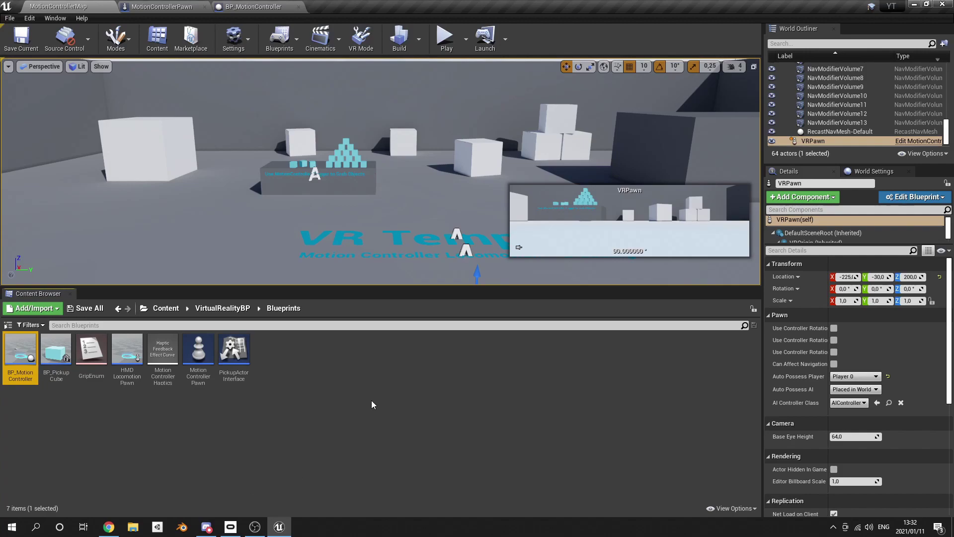
Step: Switch the Play mode to VR Preview and launch the level
{"action": "left_click", "coordinate": [466, 40]}
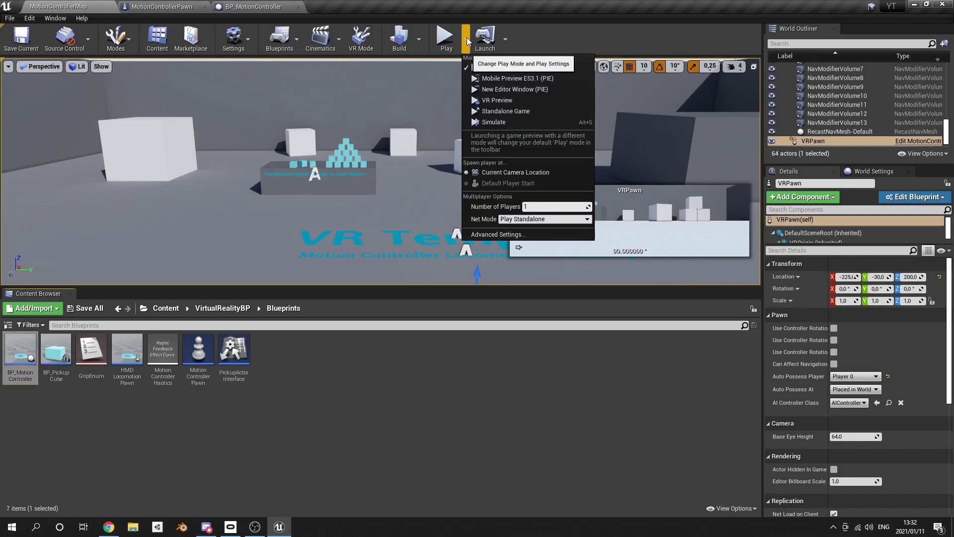
{"action": "left_click", "coordinate": [494, 101]}
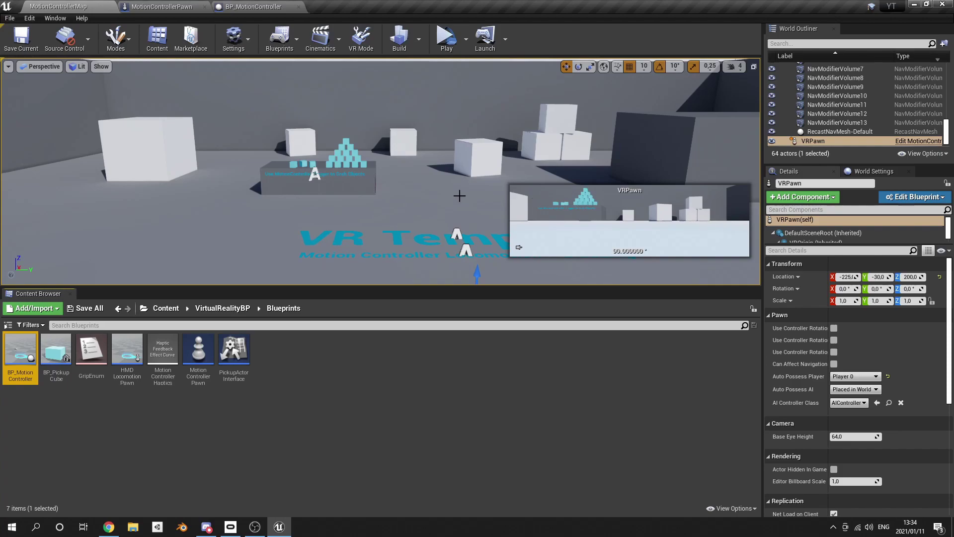
{"action": "right_click_drag", "start_coordinate": [365, 153], "coordinate": [256, 211]}
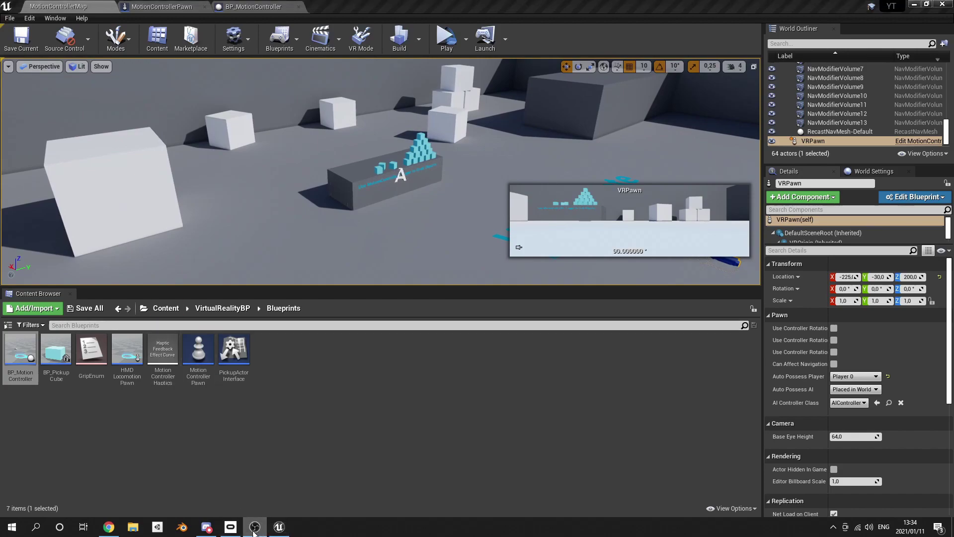
{"action": "left_click", "coordinate": [231, 526]}
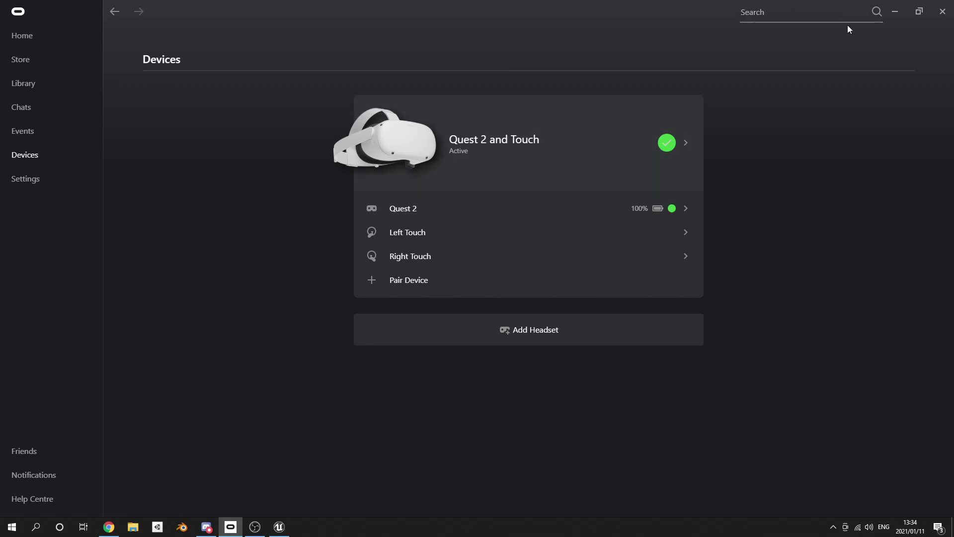
{"action": "left_click", "coordinate": [895, 12]}
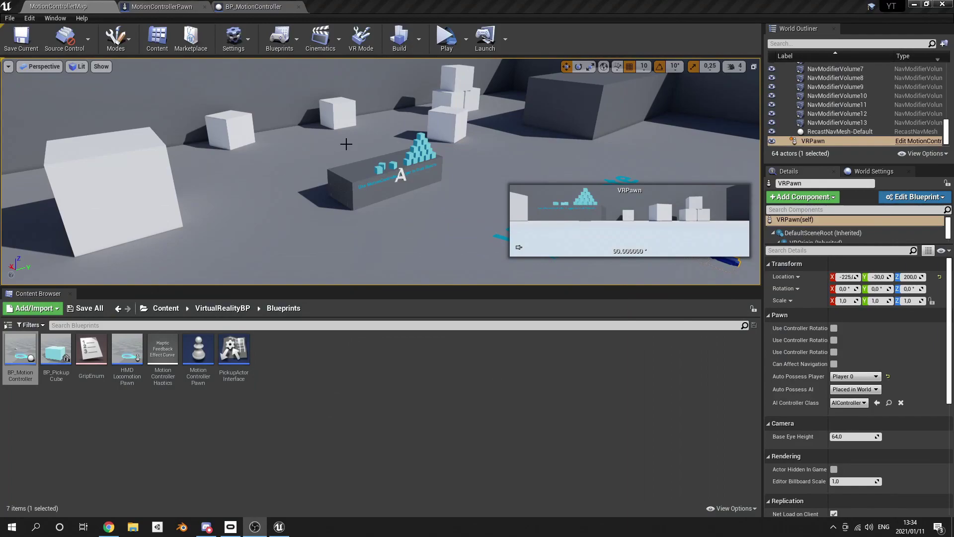
{"action": "left_click", "coordinate": [467, 39]}
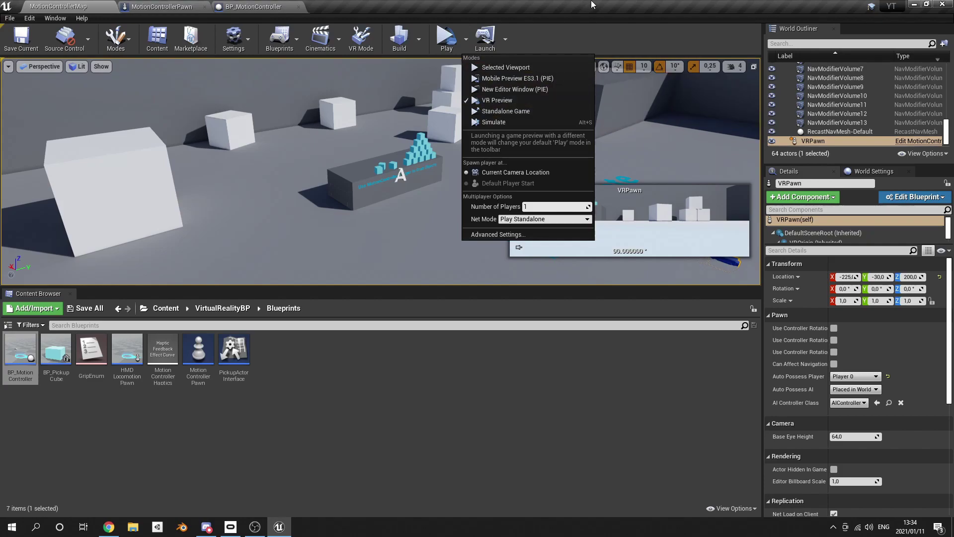
{"action": "left_click", "coordinate": [589, 22]}
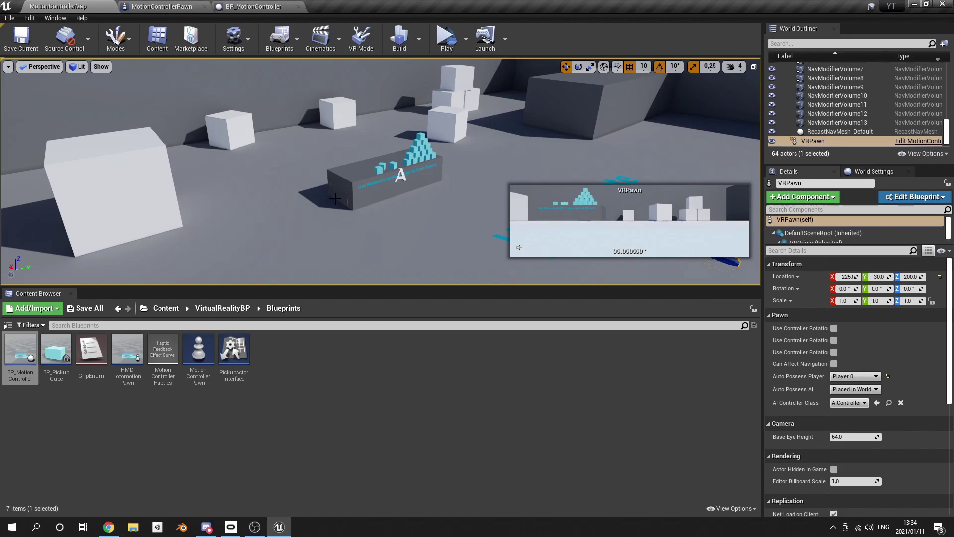
{"action": "right_click_drag", "start_coordinate": [335, 199], "coordinate": [335, 199]}
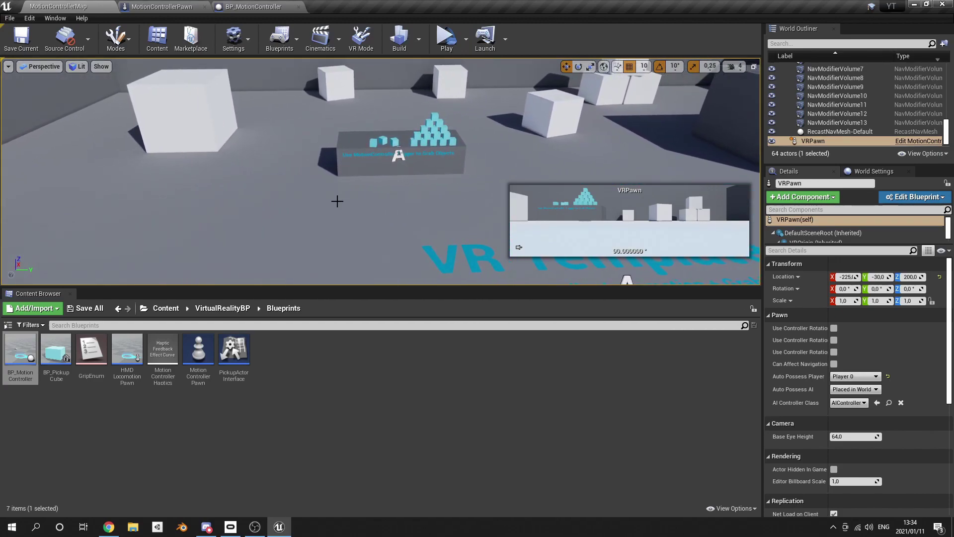
Step: Switch to the MotionControllerPawn Event Graph and pan across the Setup Player Height nodes
{"action": "left_click", "coordinate": [164, 6]}
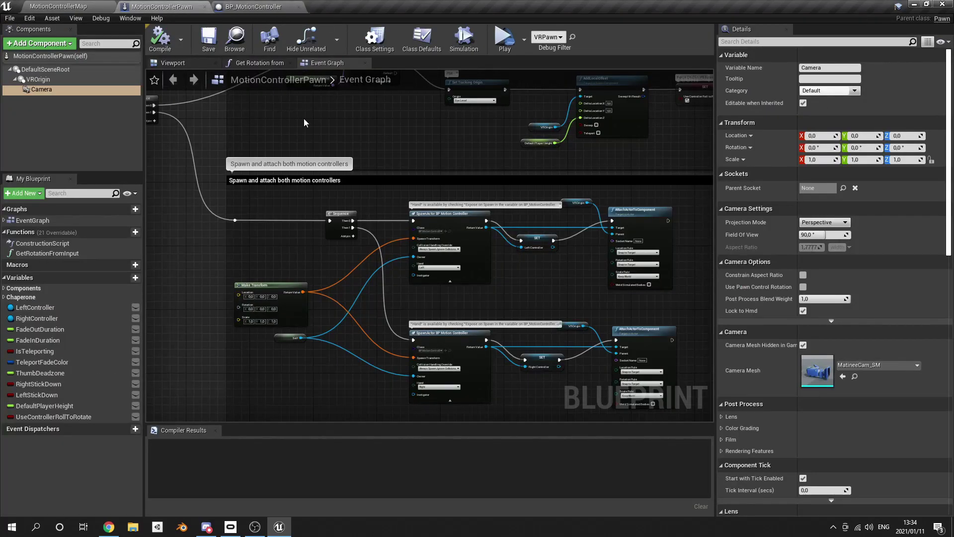
{"action": "scroll", "coordinate": [303, 118], "scroll_direction": "down", "scroll_amount": 1}
{"action": "scroll", "coordinate": [281, 206], "scroll_direction": "up", "scroll_amount": 1}
{"action": "mouse_move", "coordinate": [280, 207]}
{"action": "right_mouse_down"}
{"action": "mouse_move", "coordinate": [293, 189]}
{"action": "mouse_move", "coordinate": [272, 217]}
{"action": "right_mouse_up"}
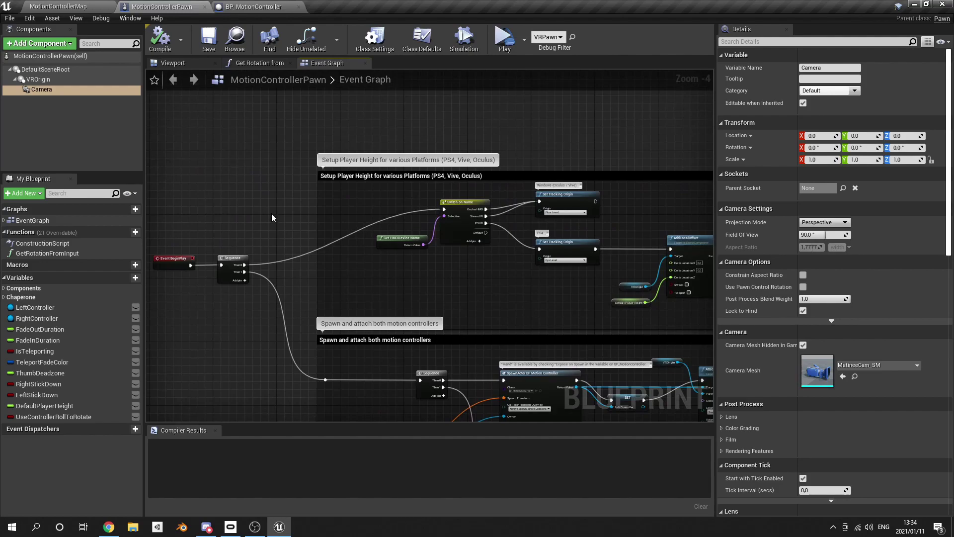
{"action": "right_click_drag", "start_coordinate": [426, 296], "coordinate": [404, 234]}
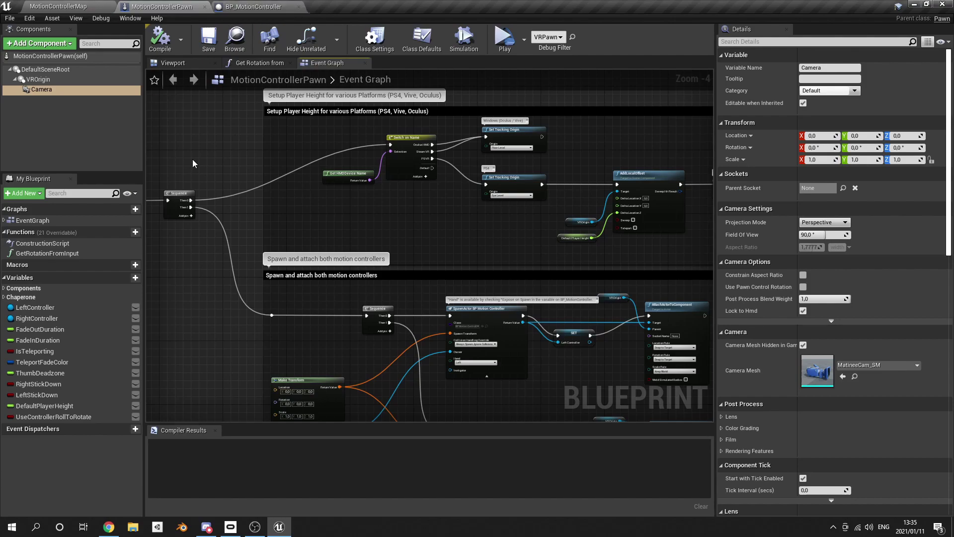
Step: Pan through the Event BeginPlay controller-spawning chain: AddLocalOffset, AttachActorToComponent, SET, Switch on Name, Sequence
{"action": "right_click_drag", "start_coordinate": [192, 159], "coordinate": [247, 231]}
{"action": "right_click_drag", "start_coordinate": [357, 297], "coordinate": [224, 217]}
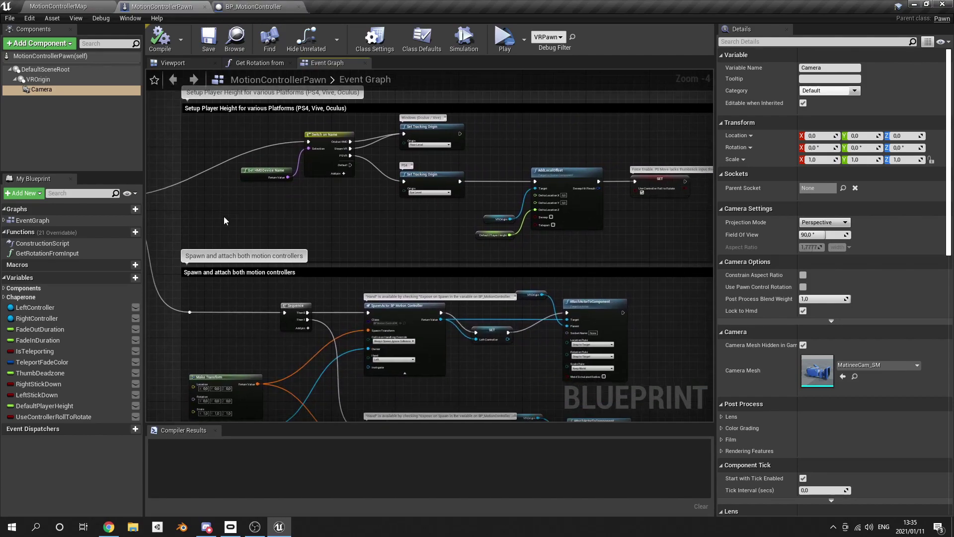
{"action": "right_click_drag", "start_coordinate": [355, 234], "coordinate": [169, 240]}
{"action": "right_click_drag", "start_coordinate": [570, 237], "coordinate": [517, 270]}
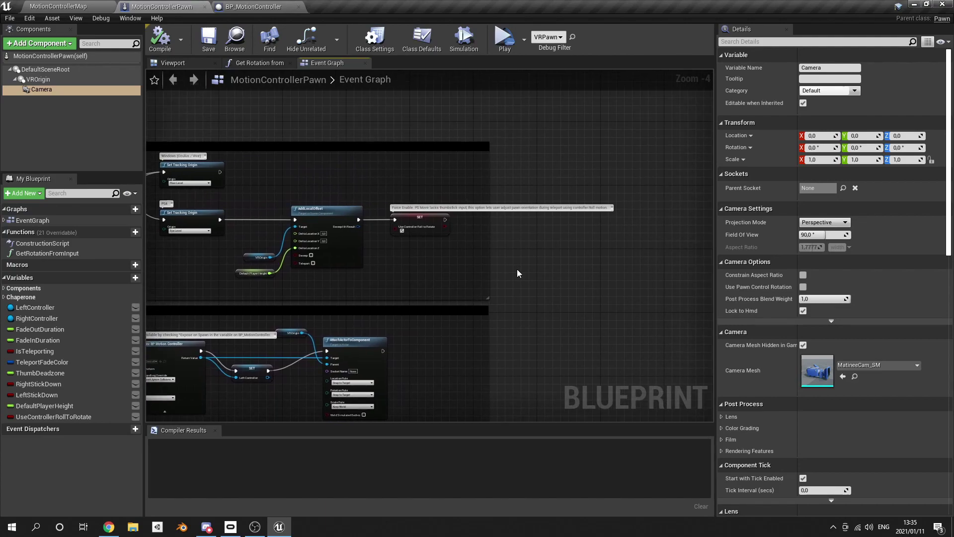
{"action": "scroll", "coordinate": [404, 238], "scroll_direction": "up", "scroll_amount": 4}
{"action": "scroll", "coordinate": [405, 239], "scroll_direction": "down", "scroll_amount": 4}
{"action": "right_click_drag", "start_coordinate": [404, 240], "coordinate": [467, 247]}
Step: Return to the MotionControllerMap level and reframe the viewport to face the pickup table
{"action": "left_click", "coordinate": [66, 6]}
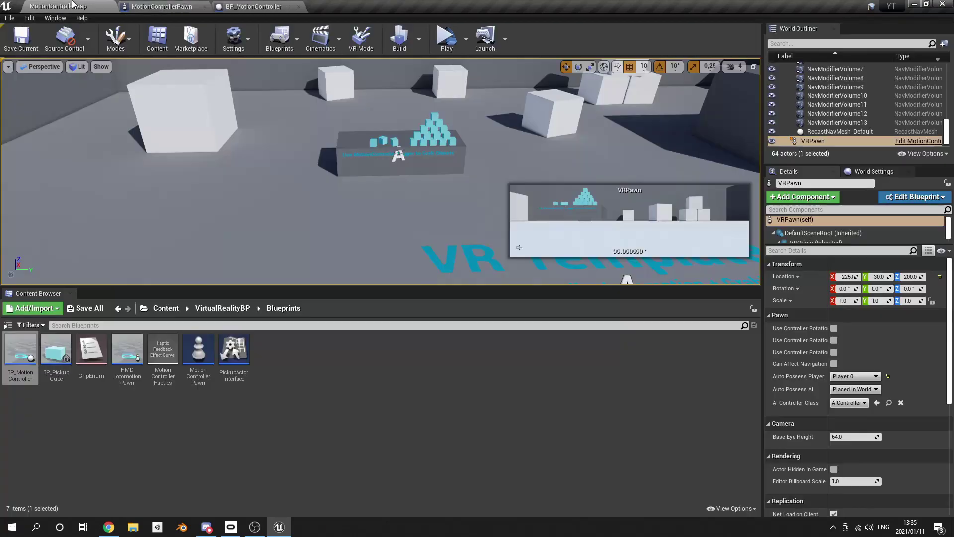
{"action": "key", "text": "f"}
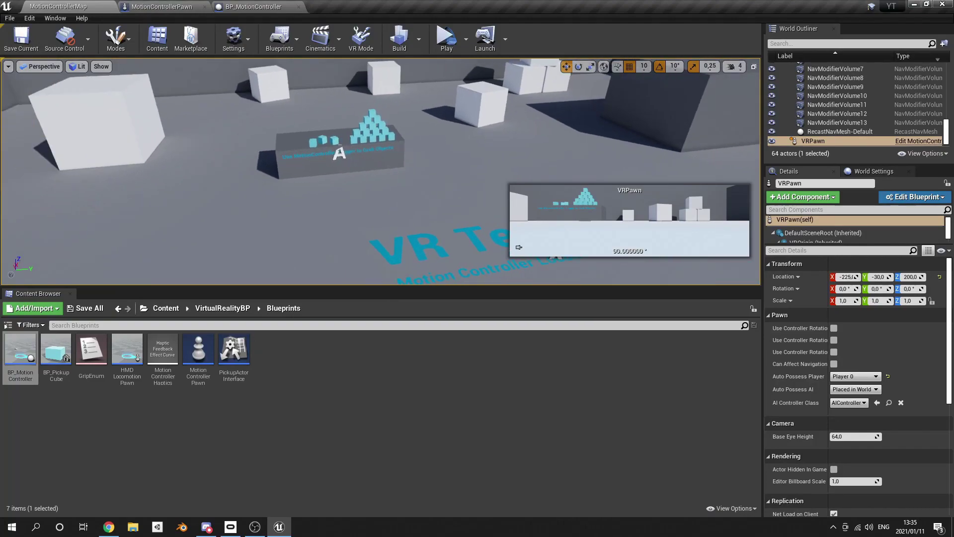
{"action": "right_click_drag", "start_coordinate": [381, 171], "coordinate": [372, 175]}
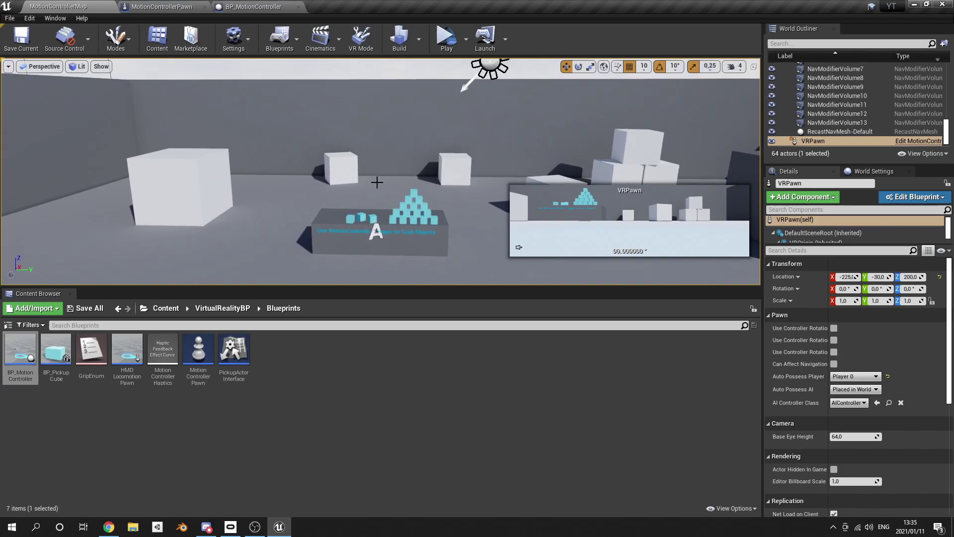